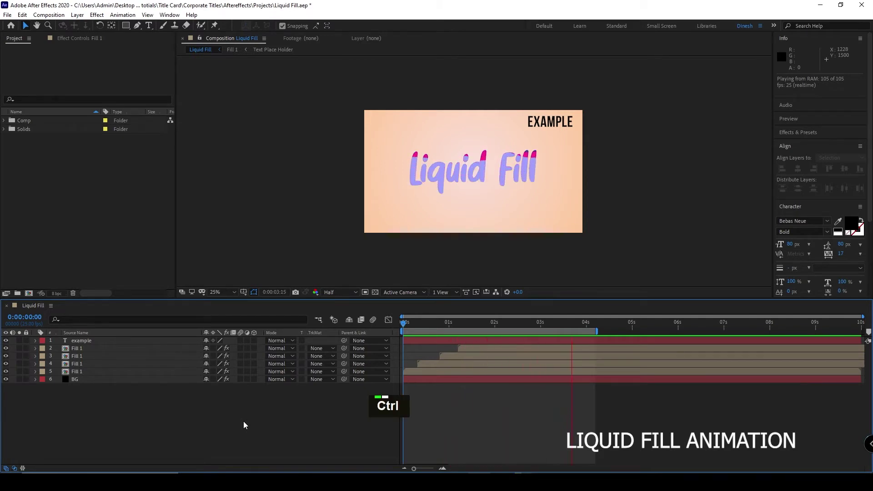
Create a new composition named "Liquid Main" with the HDTV 1080 25 preset and a 10-second duration
key(ctrl+n)
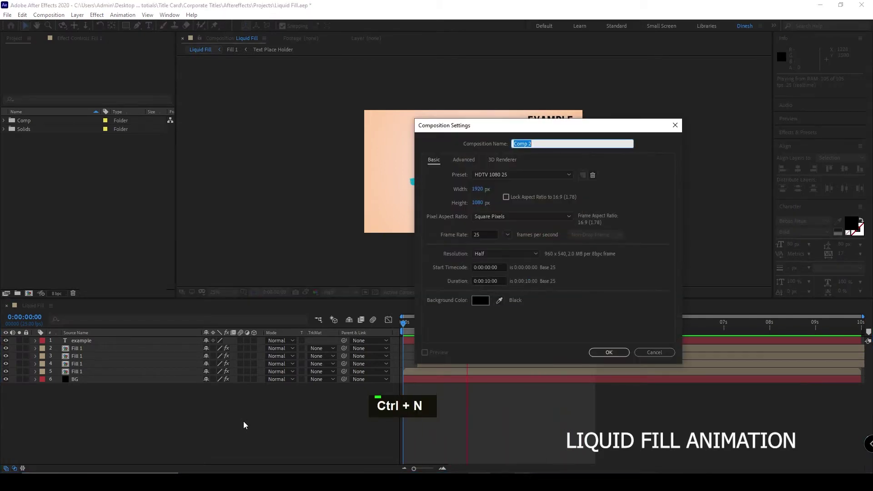
text(Wa)
key(BackSpace)
key(BackSpace)
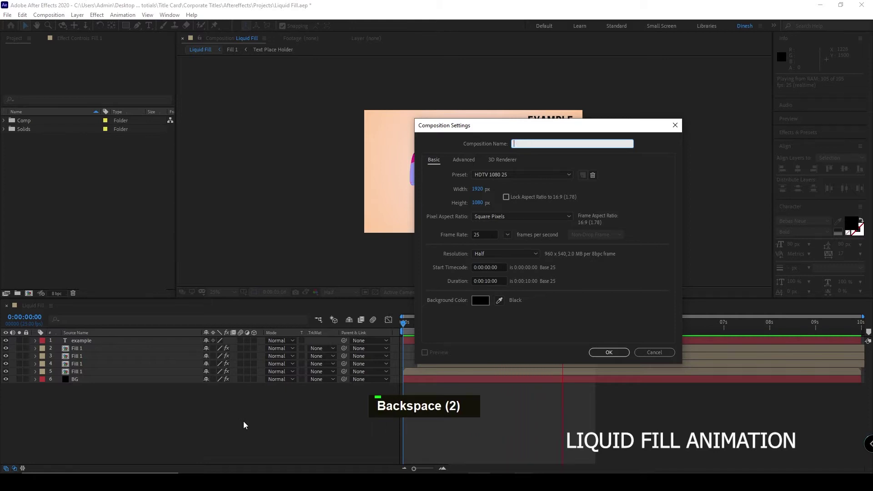
text(Liqiod)
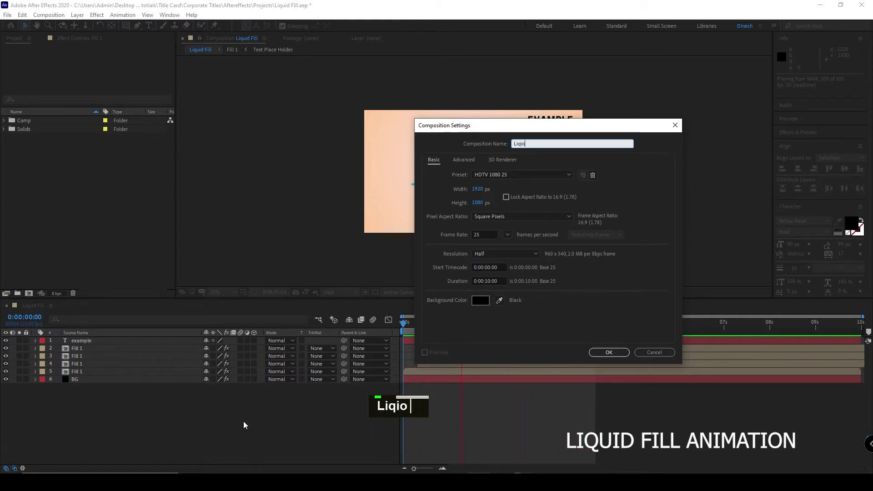
key(BackSpace)
key(BackSpace)
key(BackSpace)
key(BackSpace)
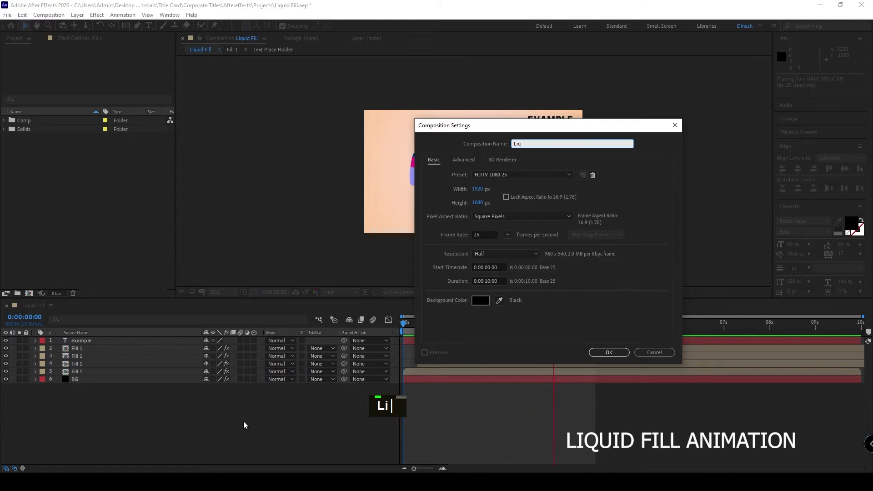
text(uid Main)
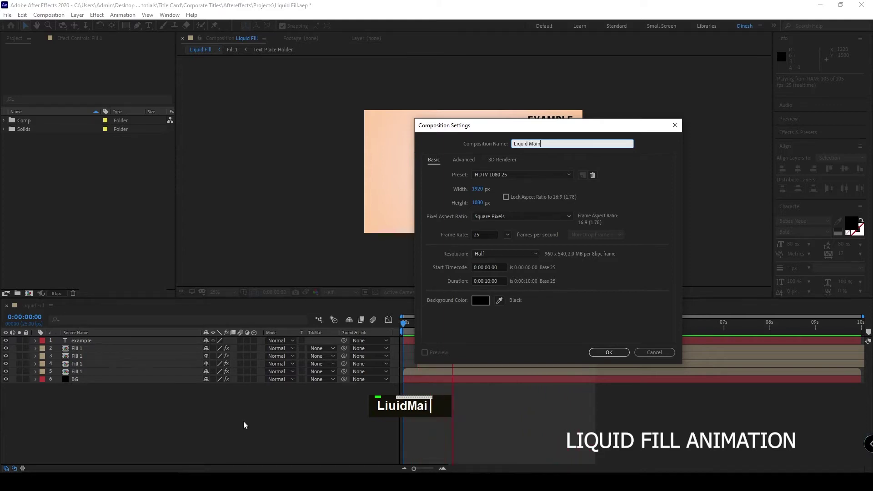
key(Return)
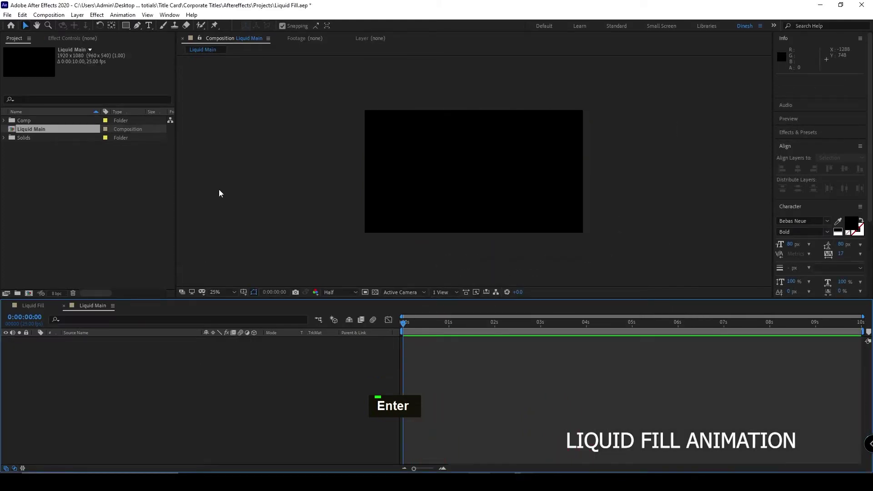
Review the basic settings of the Liquid Main composition, including its size, frame rate and duration
click(222, 292)
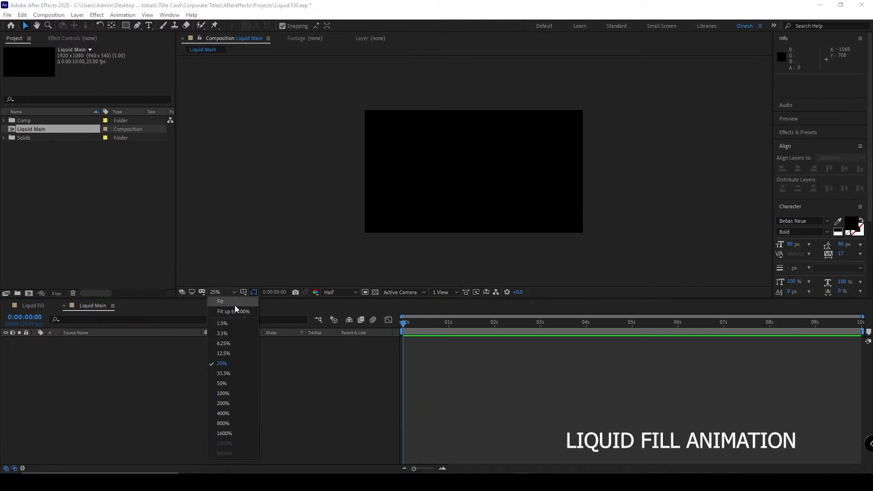
click(235, 311)
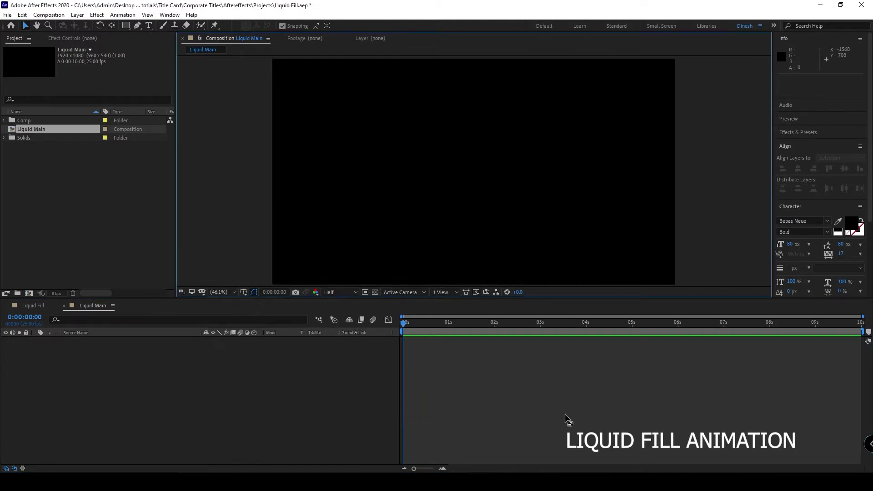
key(ctrl+k)
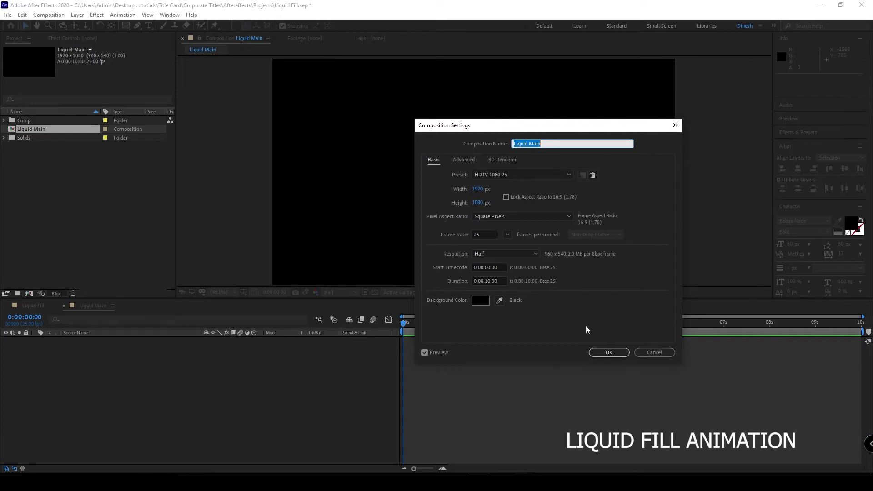
click(623, 353)
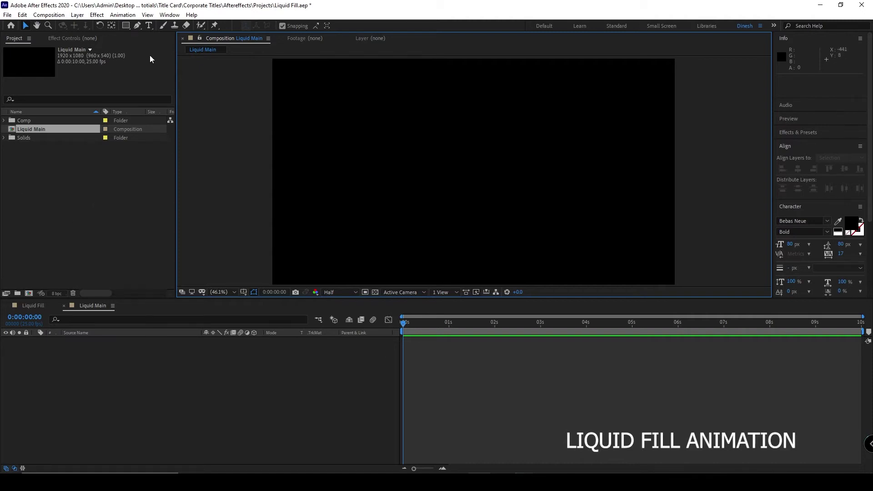
Start a text layer in the Liquid Main composition and set its font to Cotton Butter
click(150, 26)
click(434, 163)
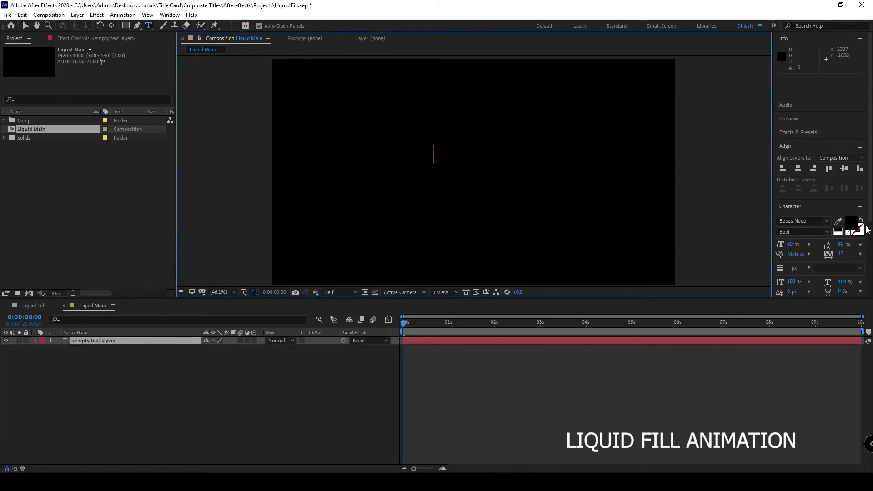
click(817, 220)
text(c)
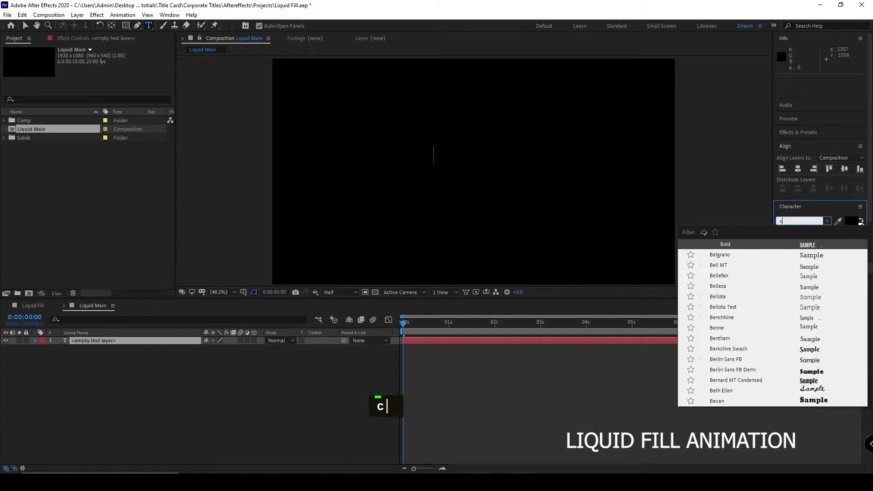
text(otton)
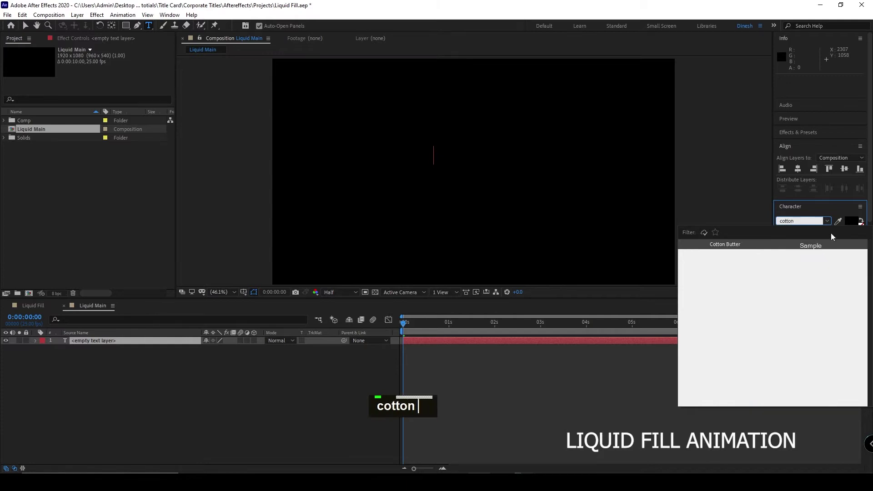
click(754, 246)
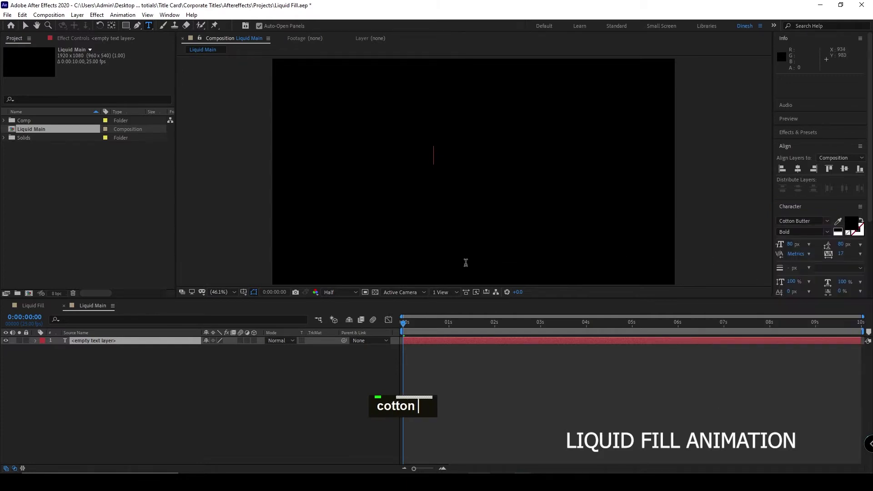
Enter the title text "Liquid Butter" on a new text layer in the composition
text(L)
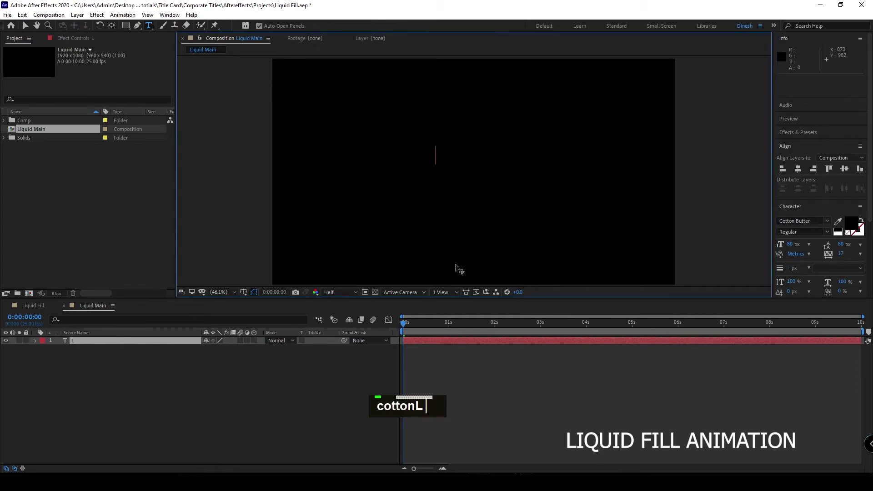
click(428, 160)
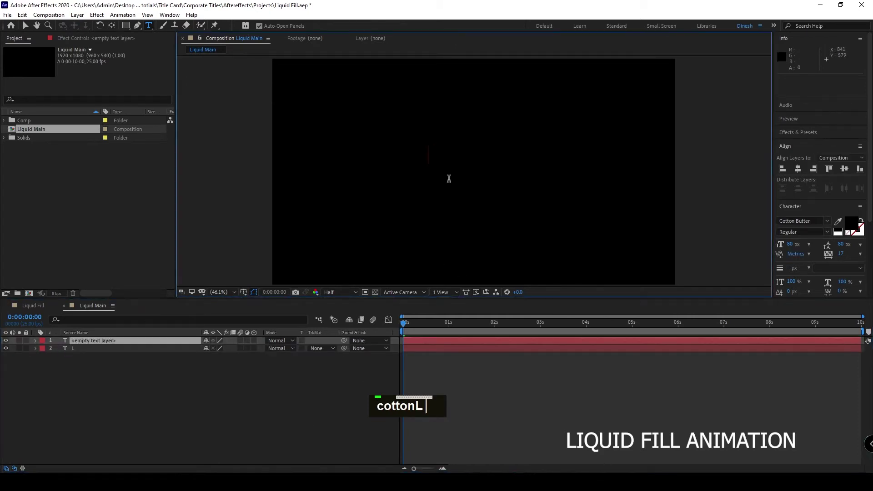
text(L)
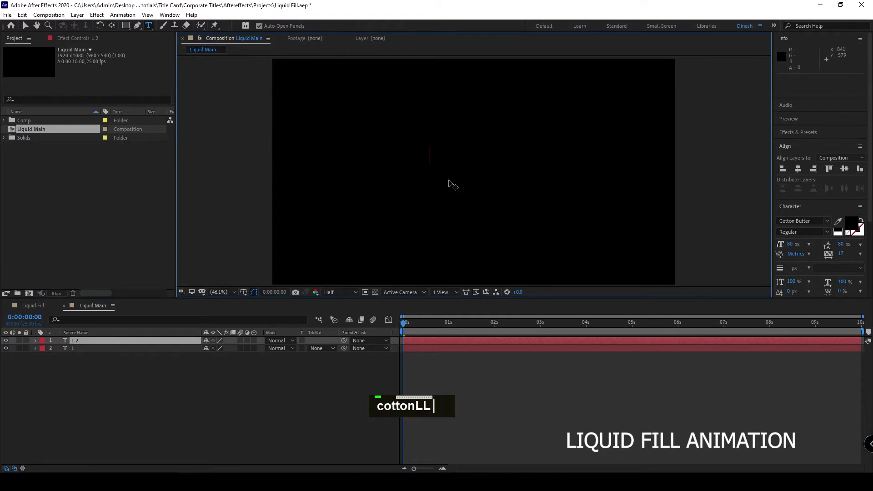
text(iquiod)
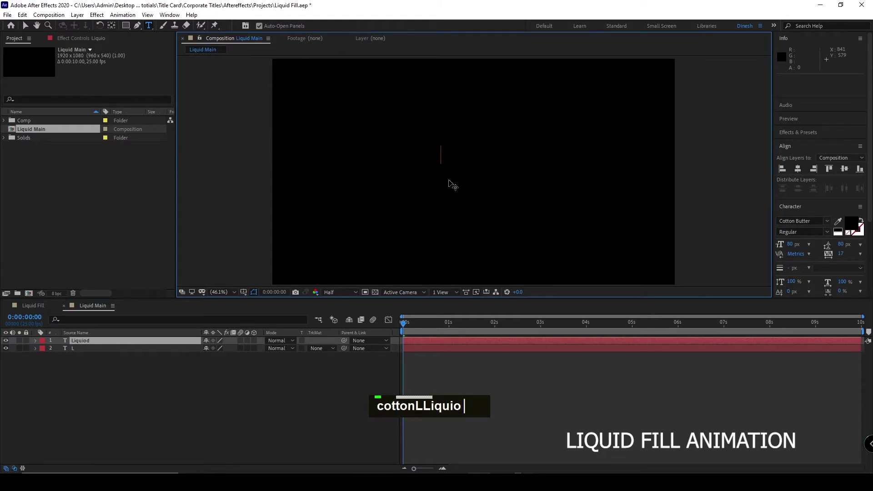
key(BackSpace)
key(BackSpace)
key(BackSpace)
key(BackSpace)
key(BackSpace)
key(BackSpace)
key(BackSpace)
key(BackSpace)
key(BackSpace)
key(BackSpace)
key(BackSpace)
text(L)
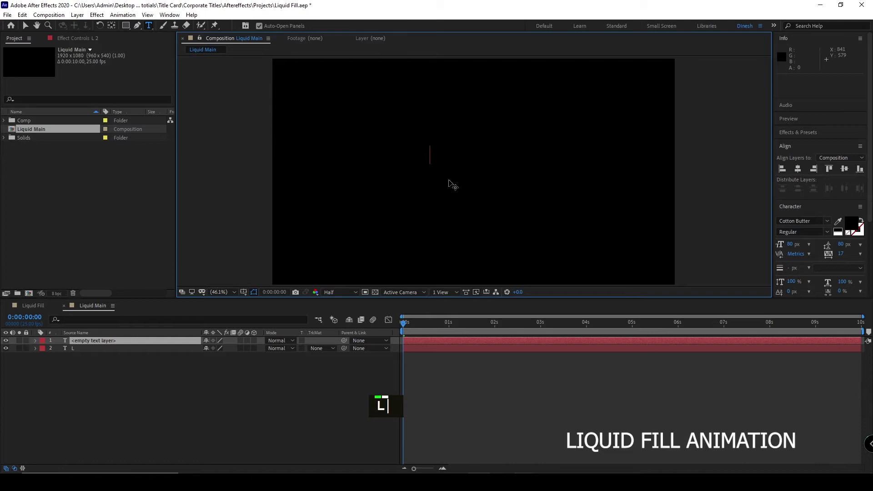
text(iquid)
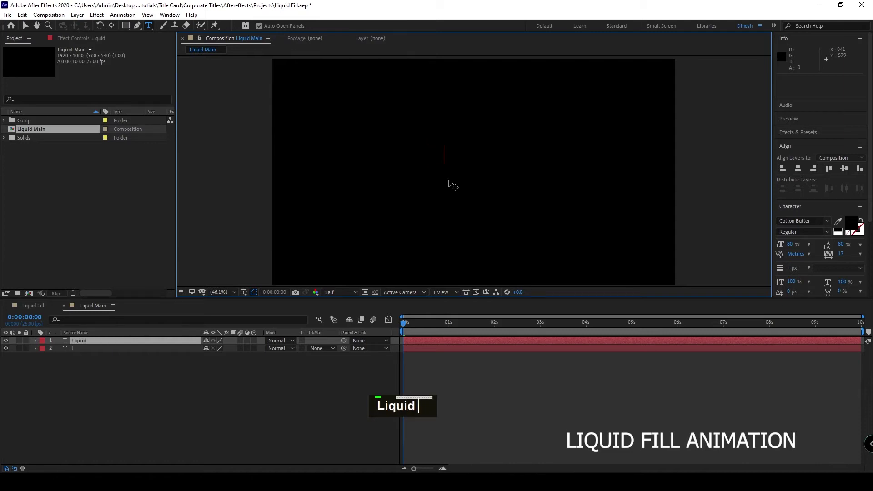
text( Butter)
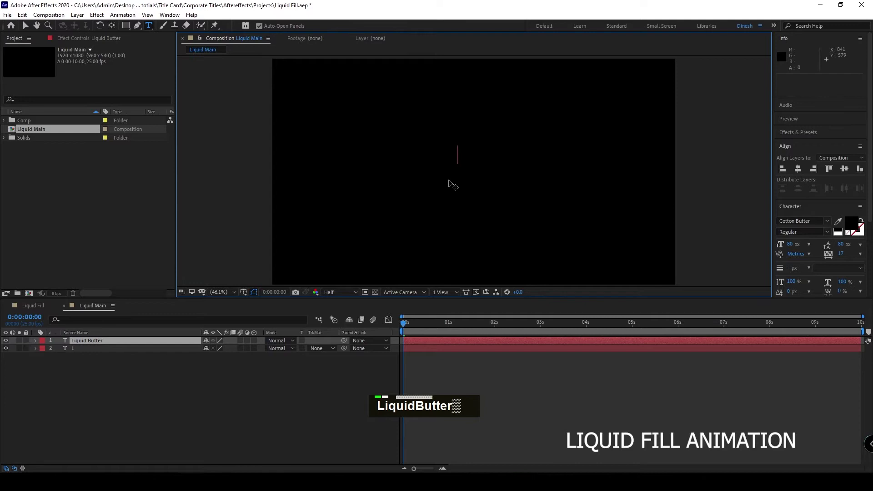
Change the fill color of the whole "Liquid Butter" text to white
key(ctrl+a)
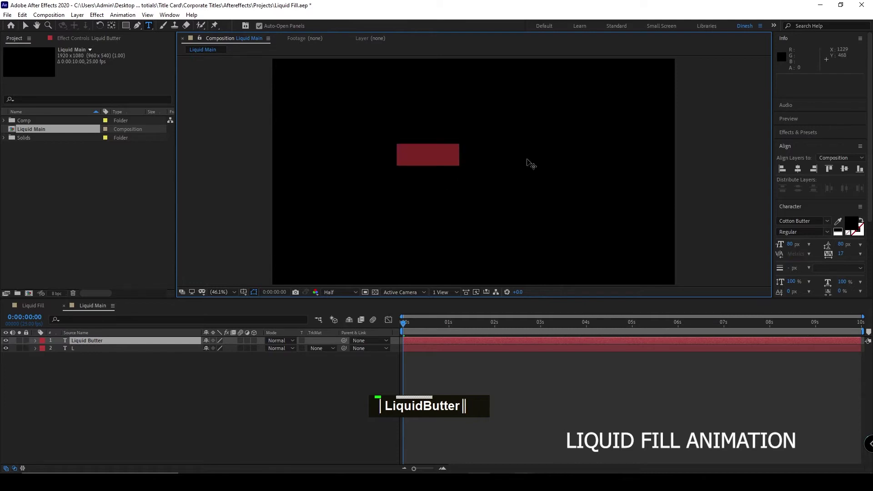
click(853, 229)
drag(619, 159, 517, 103)
click(760, 120)
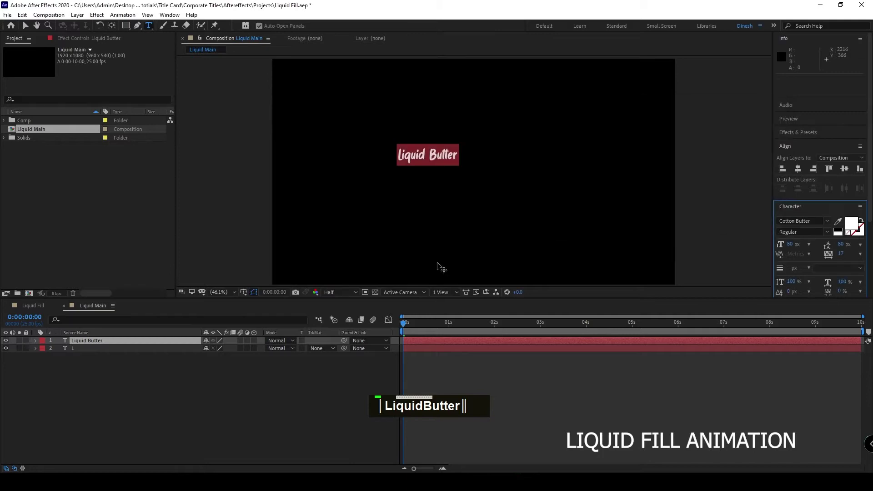
Center the anchor point of the Liquid Butter layer and scale the text up proportionally to span most of the frame
ctrl+double_click(111, 26)
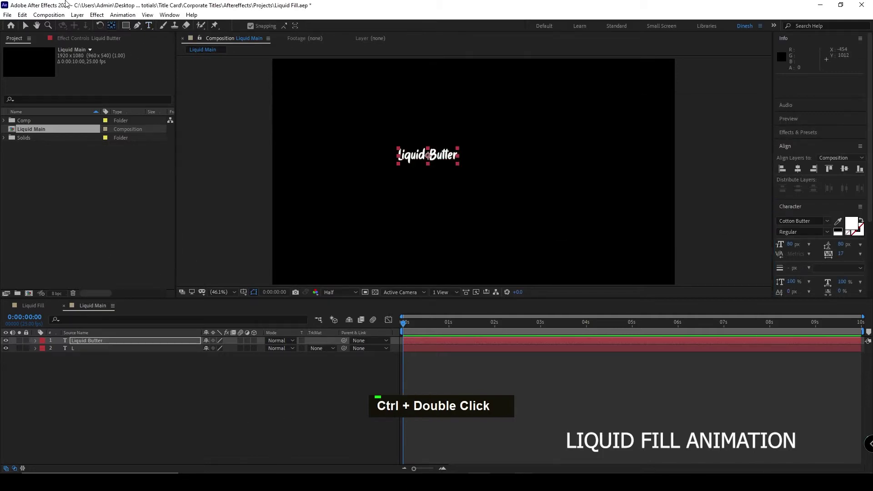
click(25, 26)
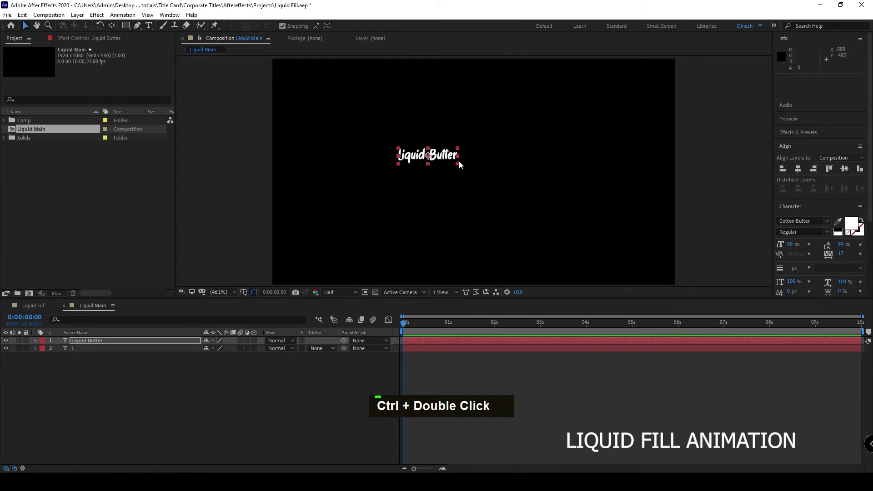
drag(458, 163, 523, 181)
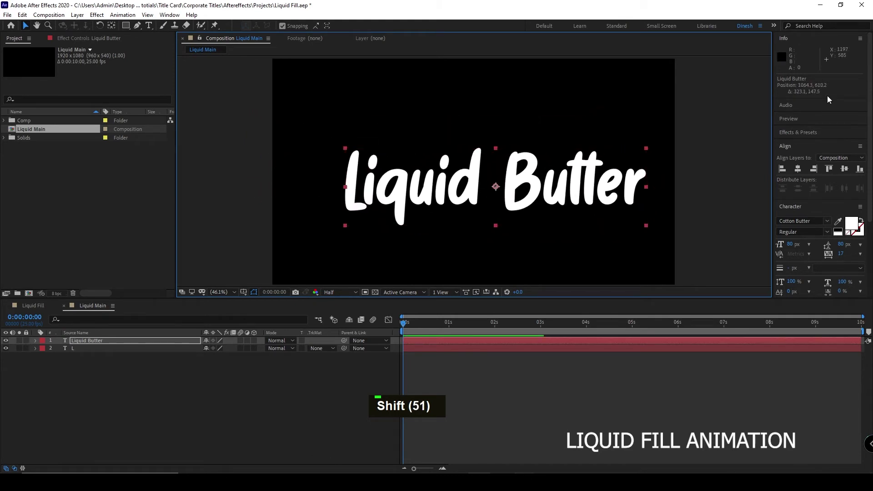
Align the Liquid Butter layer to the horizontal and vertical center of the composition
click(797, 168)
click(845, 168)
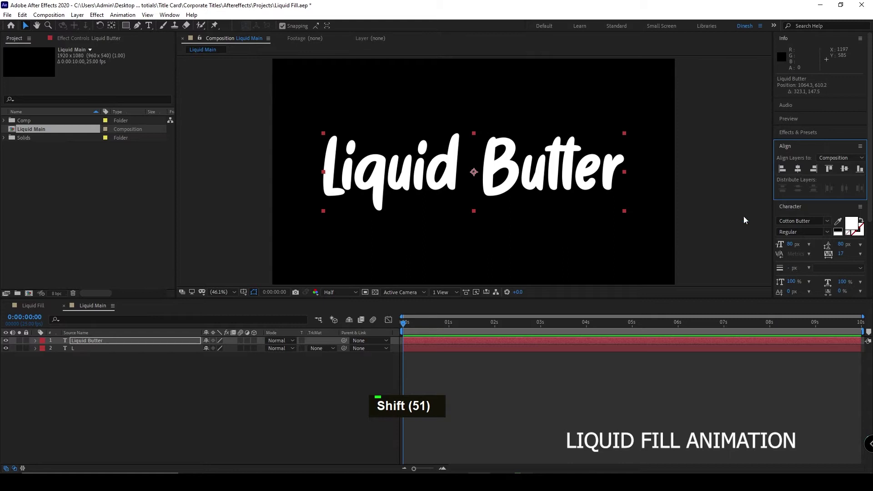
click(232, 394)
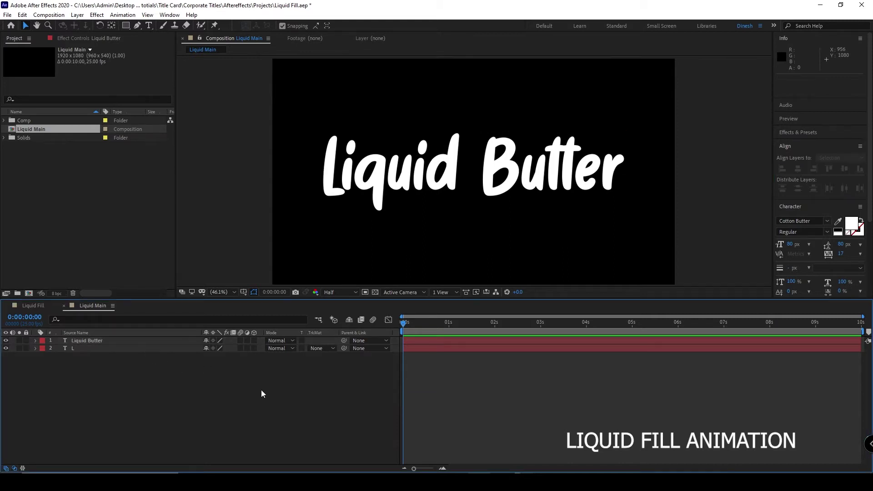
Check the title's character and paragraph settings and view the Liquid Fill example composition before returning to Liquid Main
double_click(512, 169)
click(512, 168)
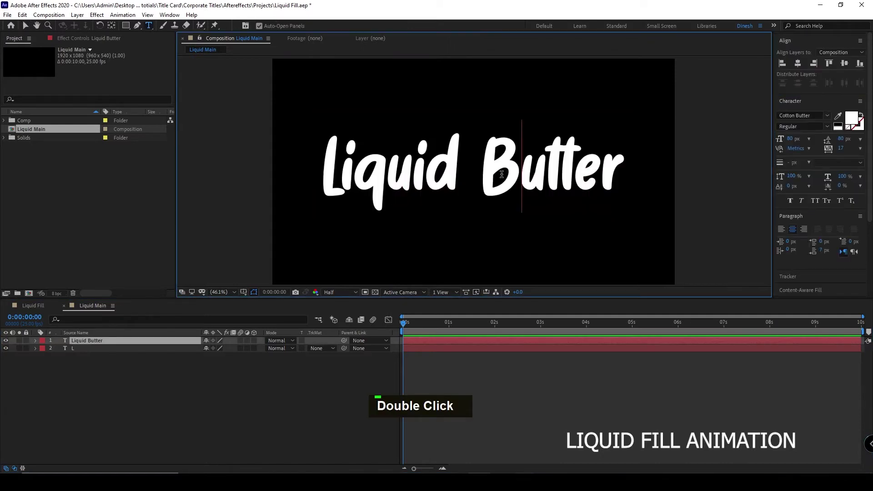
click(325, 379)
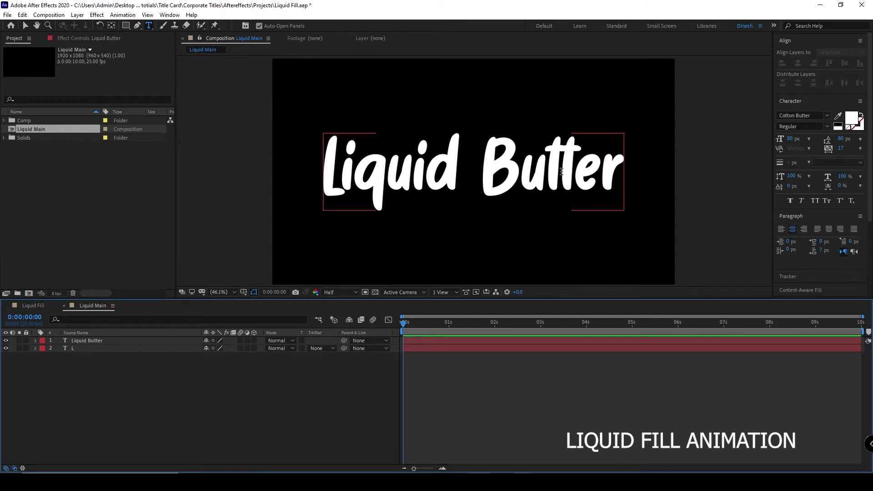
click(37, 306)
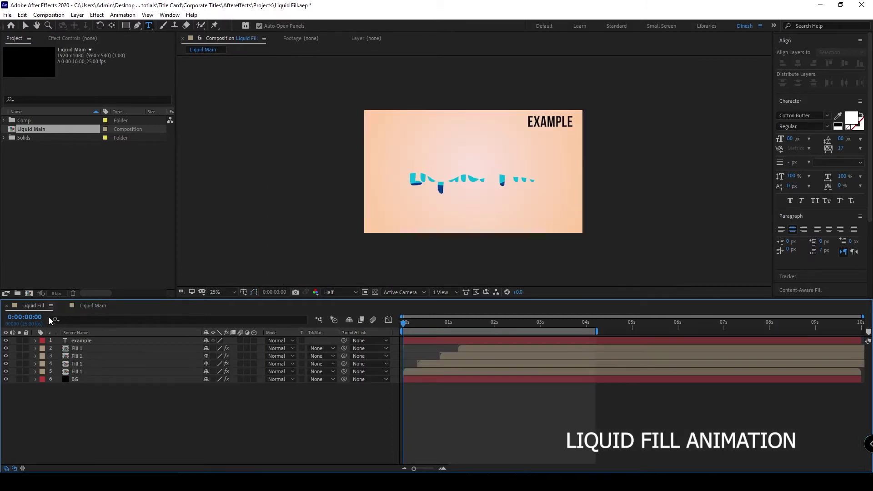
click(79, 303)
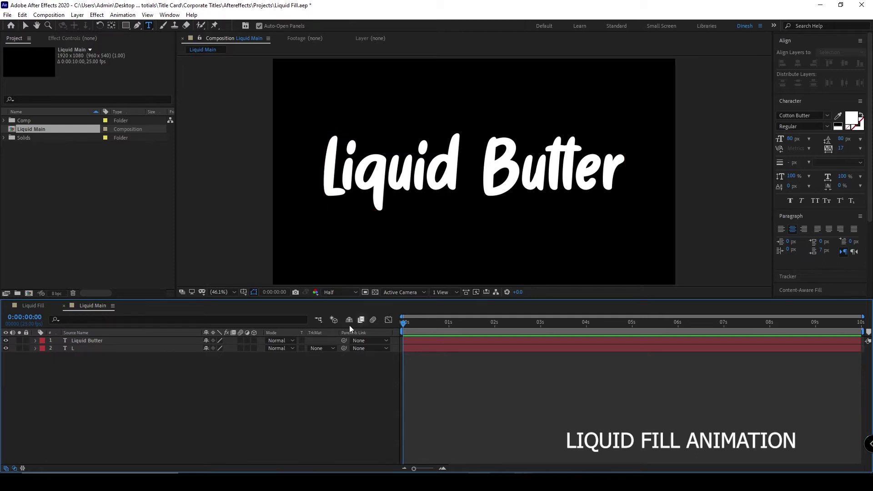
Delete the stray "L" text layer from the Liquid Main composition
click(121, 348)
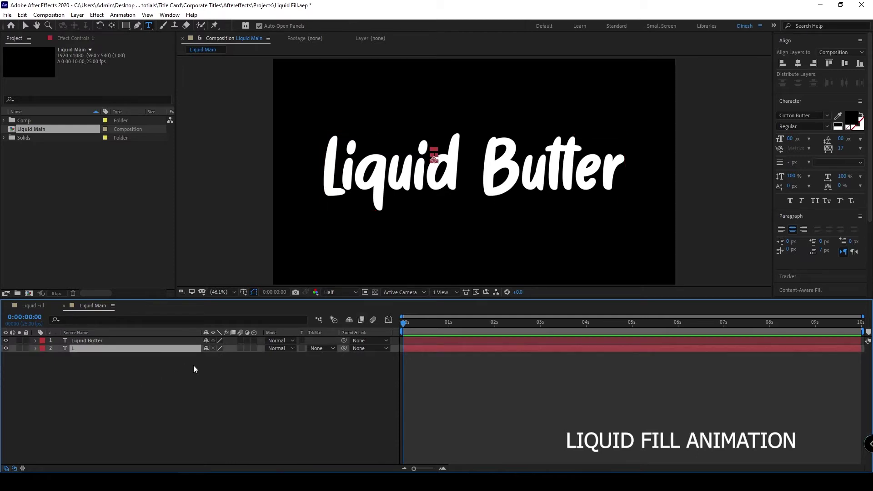
key(Delete)
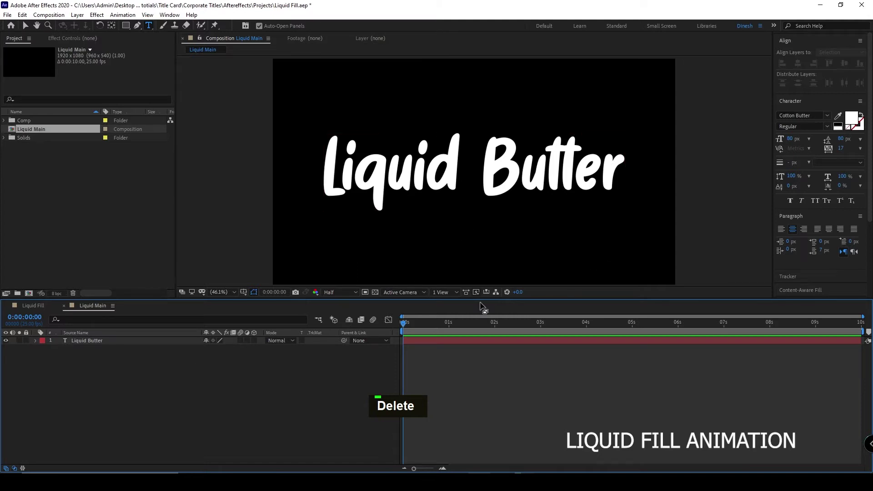
Create a black 1920 x 1080 px solid named Fill and place it beneath the Liquid Butter layer
key(ctrl+y)
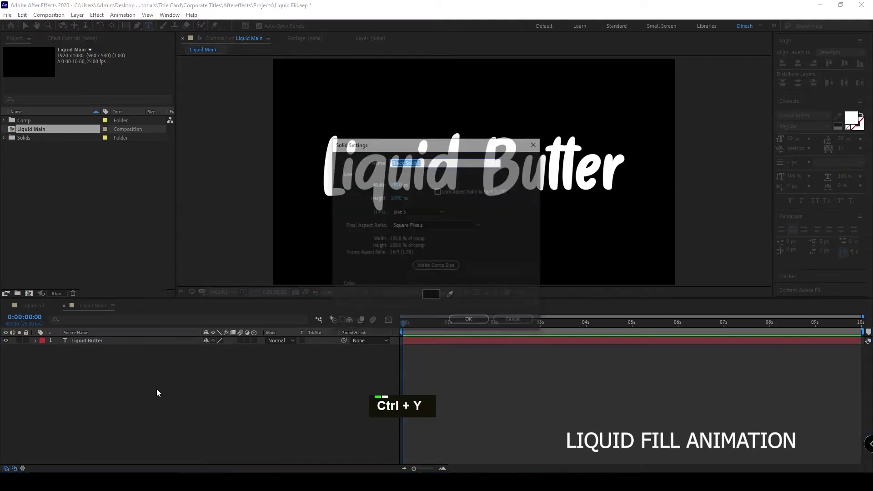
text(Fi)
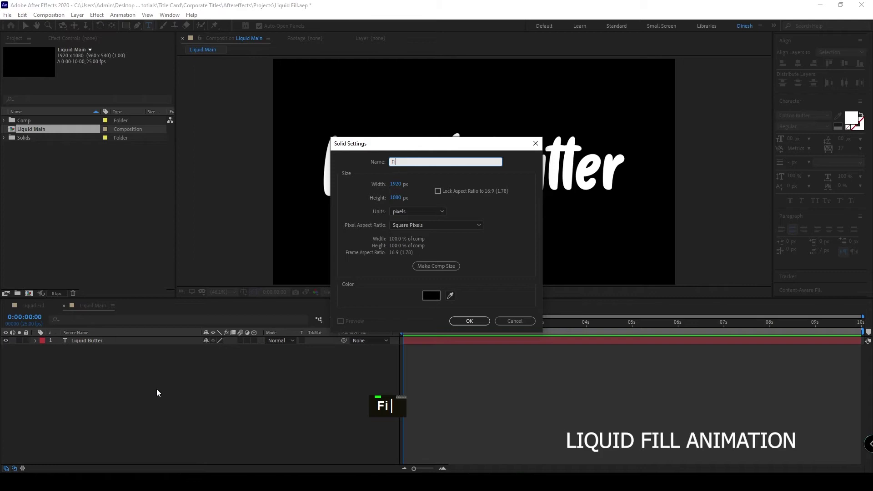
text(ll)
key(Return)
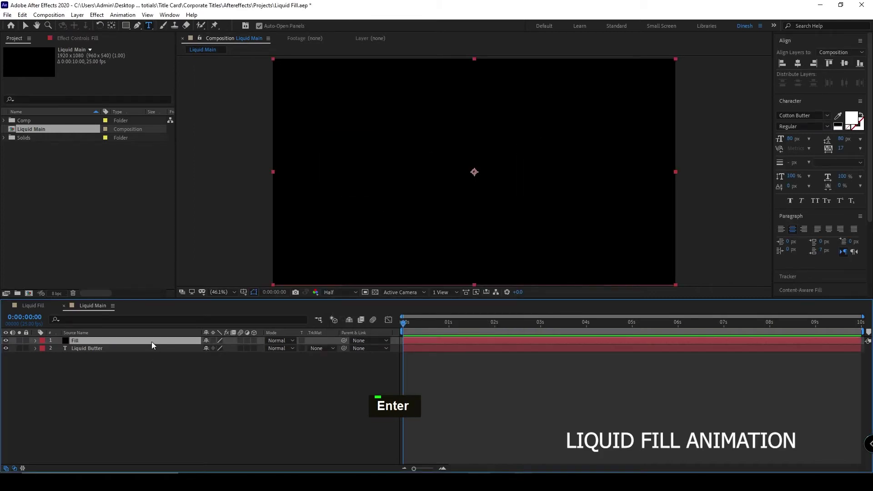
drag(151, 342, 153, 379)
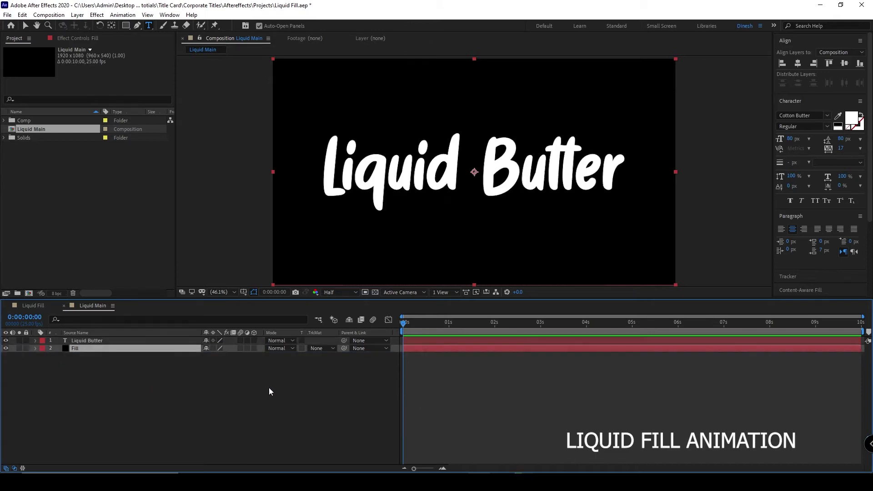
Pre-compose the Liquid Butter text layer into a new composition named Text Holder
click(133, 340)
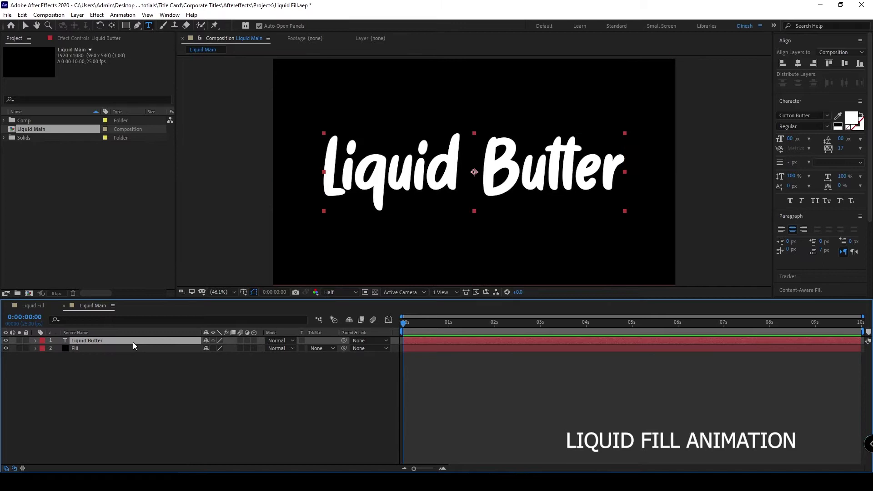
right_click(133, 342)
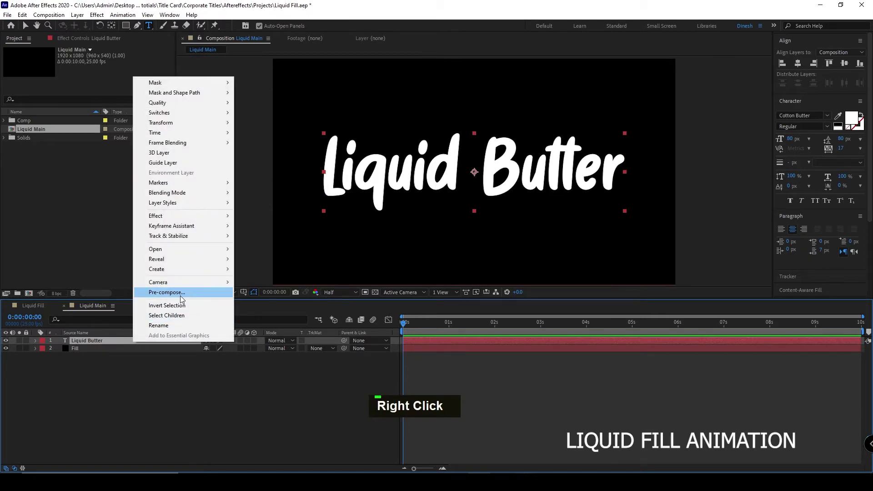
click(167, 293)
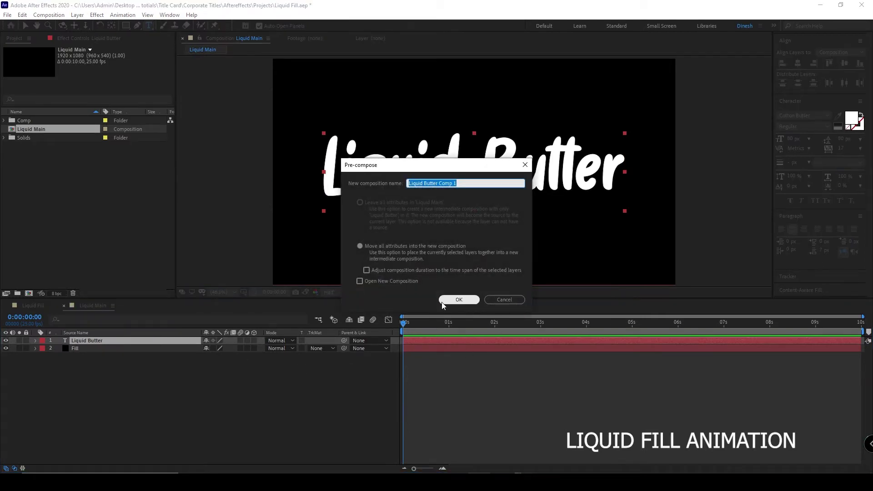
text(P)
key(BackSpace)
text(Text H)
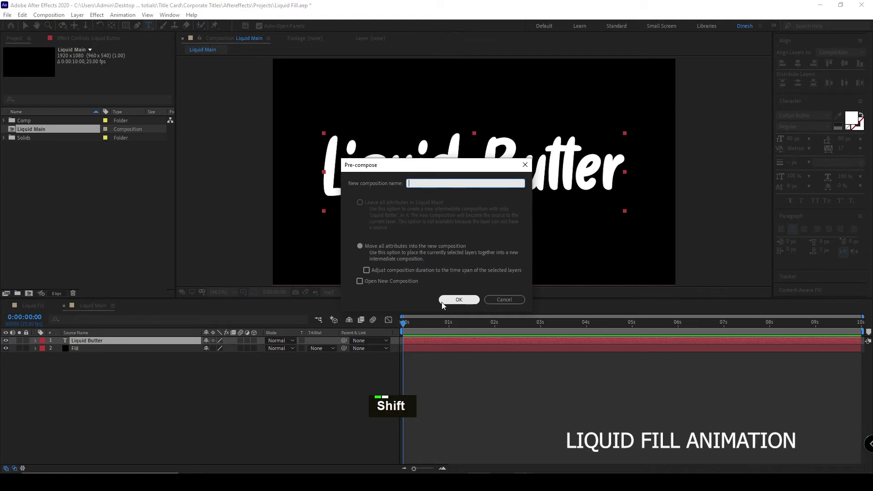
text(older)
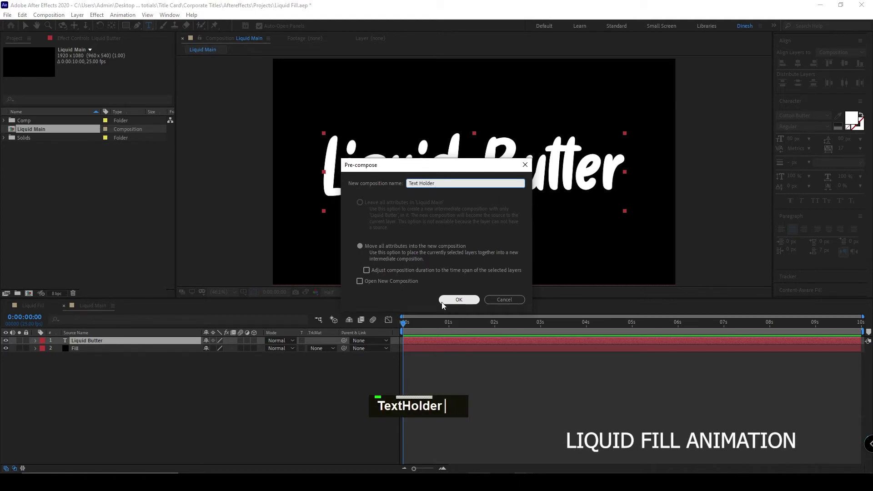
key(Return)
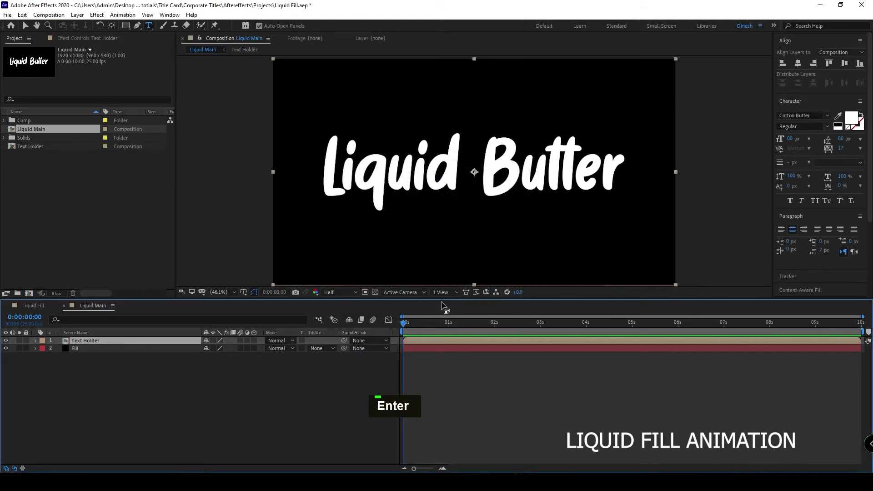
Check the contents of the Text Holder composition, return to Liquid Main and delete the Fill solid layer
double_click(152, 340)
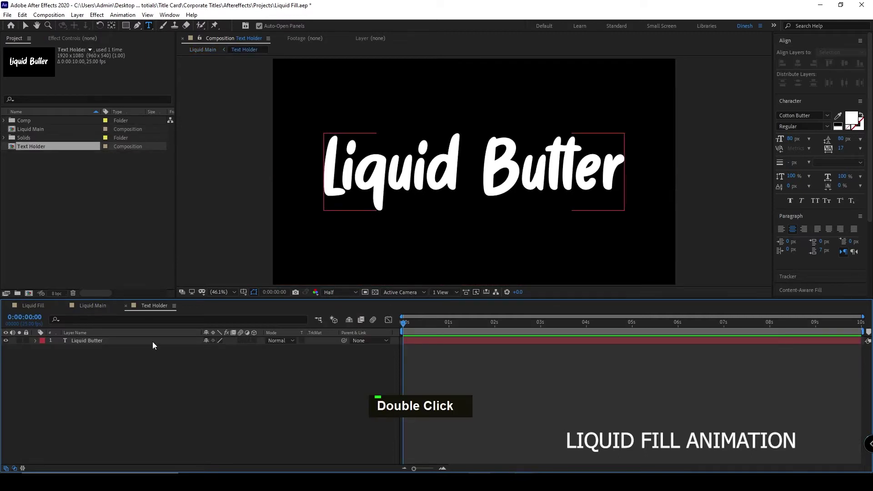
click(126, 305)
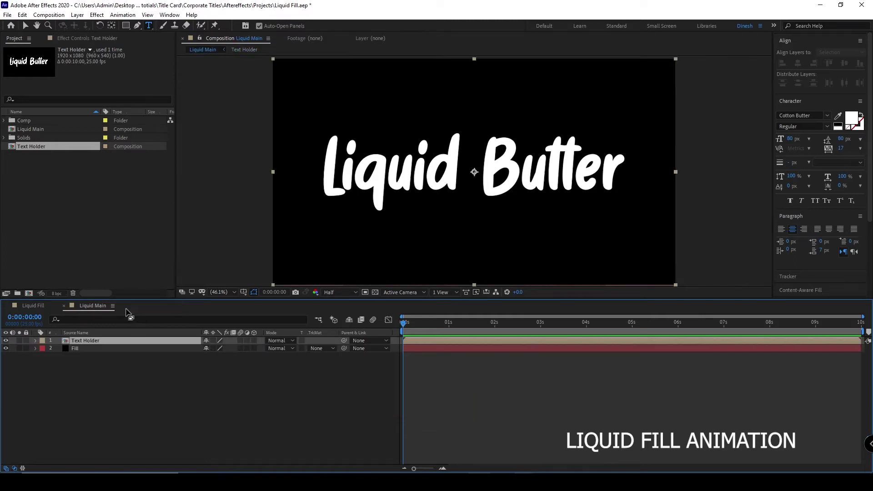
click(108, 349)
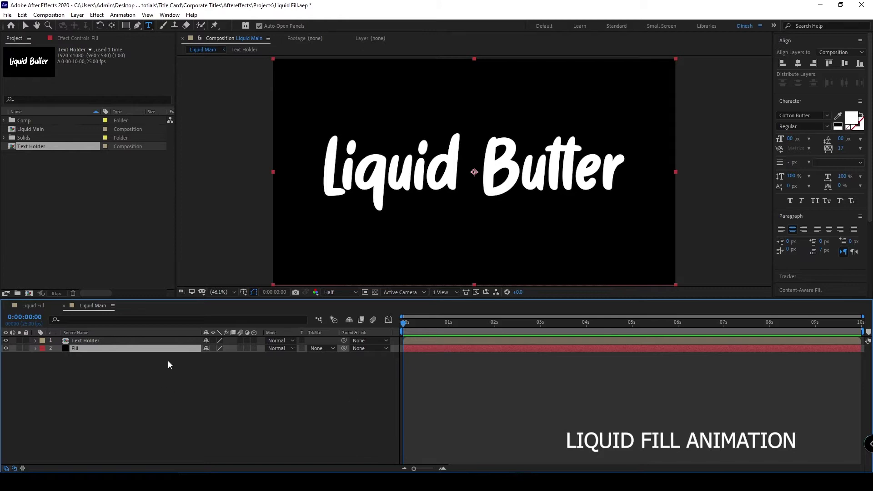
key(Delete)
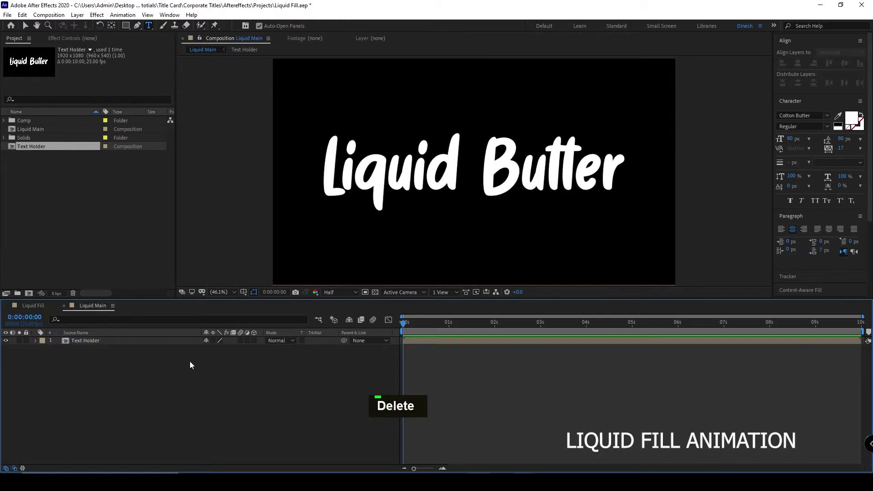
click(25, 25)
scroll(318, 138, down, 2)
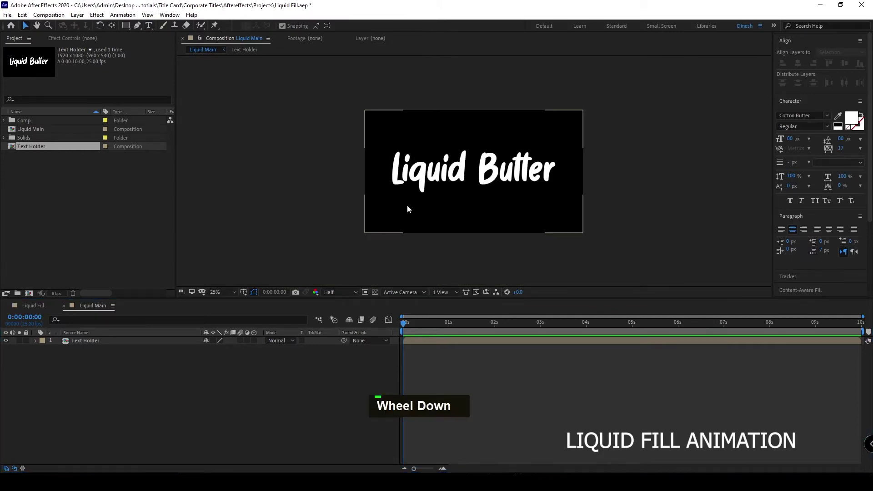
click(129, 25)
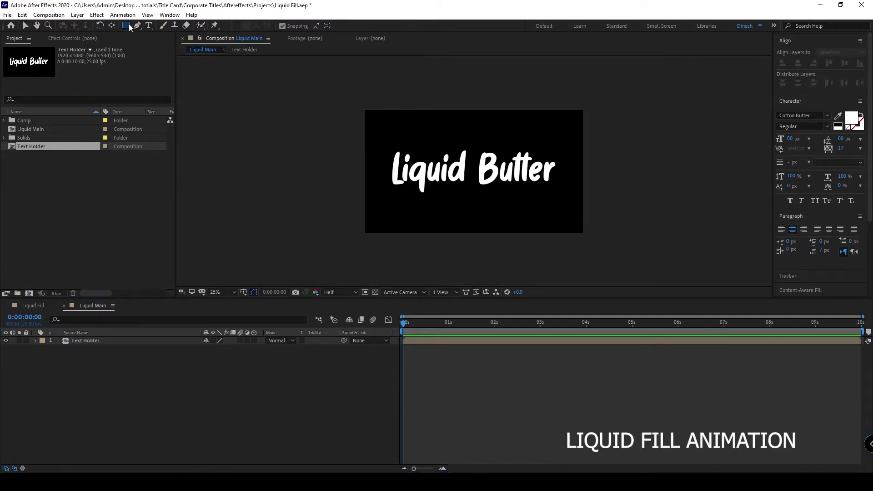
click(356, 193)
drag(356, 193, 625, 276)
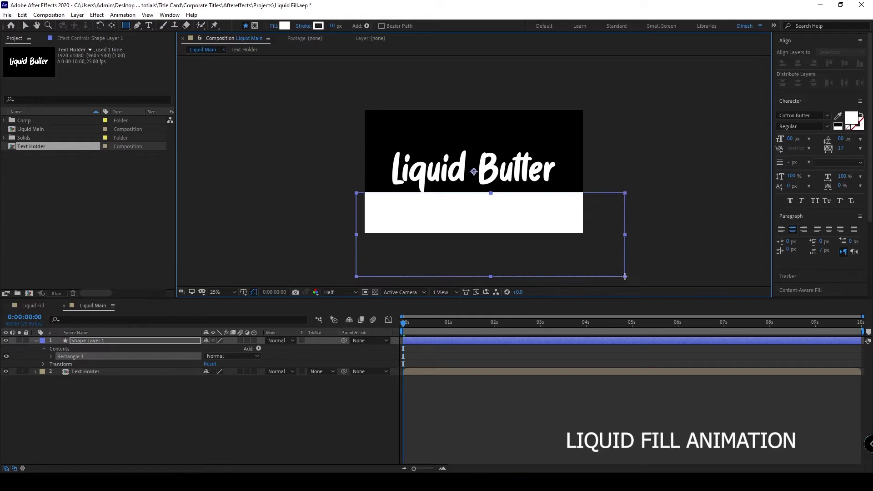
key(ctrl+z)
drag(353, 95, 594, 248)
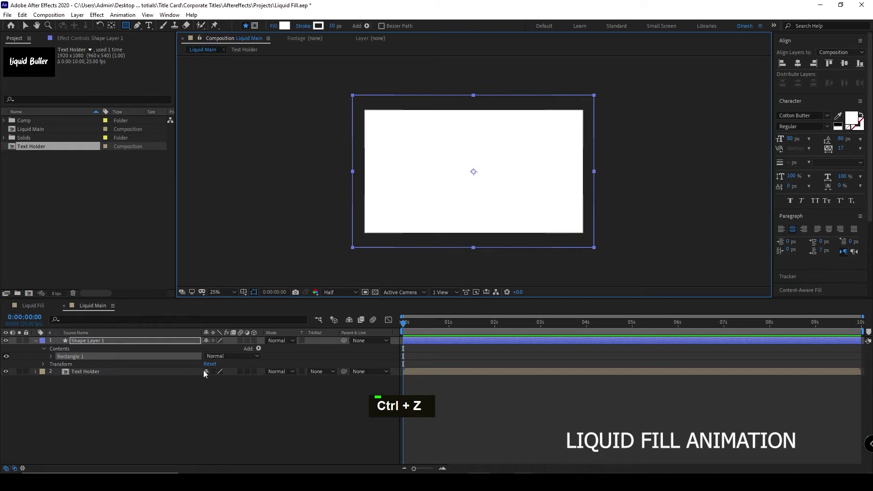
key(ctrl+z)
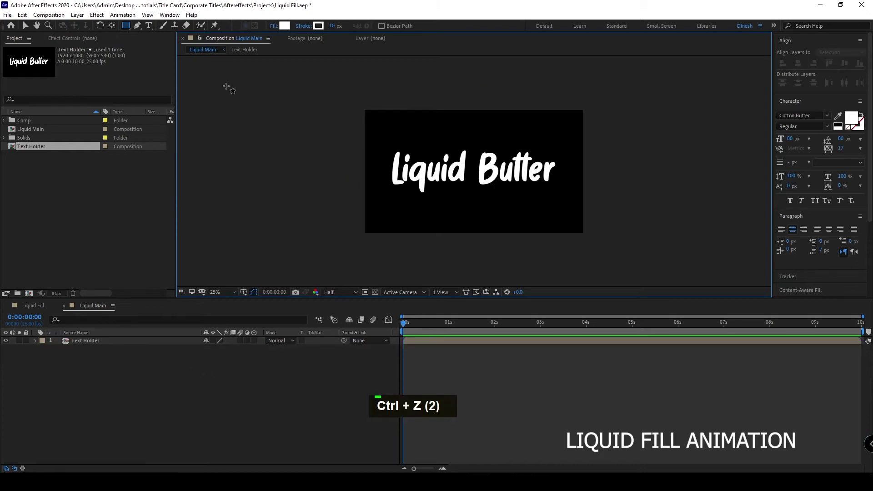
Create a white rectangle shape layer the size of the composition, named Wave 1, and place it straight down just below the frame
double_click(125, 26)
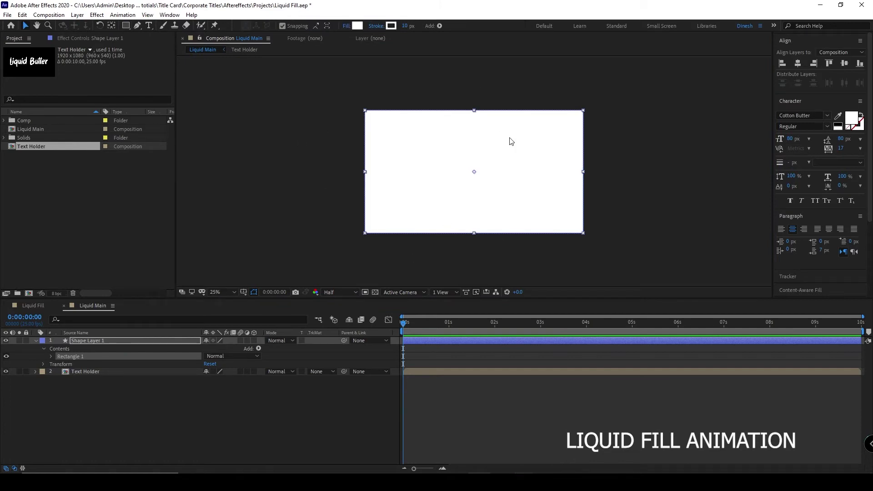
drag(510, 141, 513, 264)
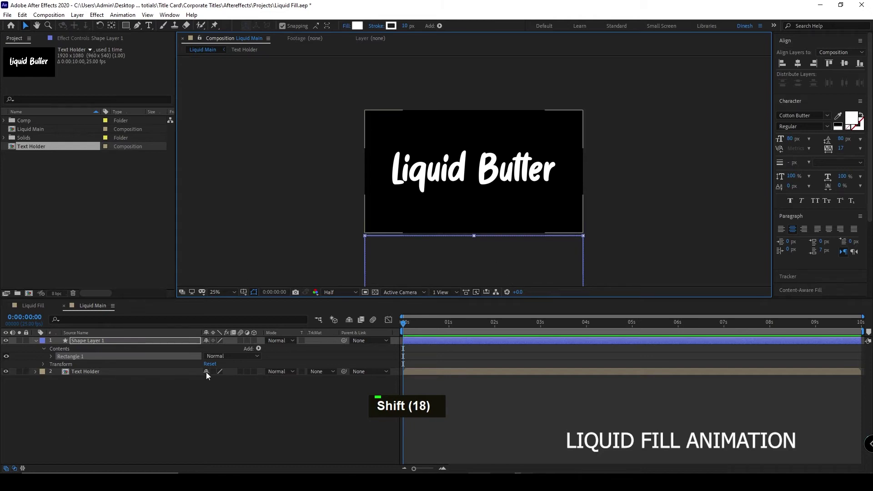
right_click(116, 341)
click(146, 322)
text(Wave 1)
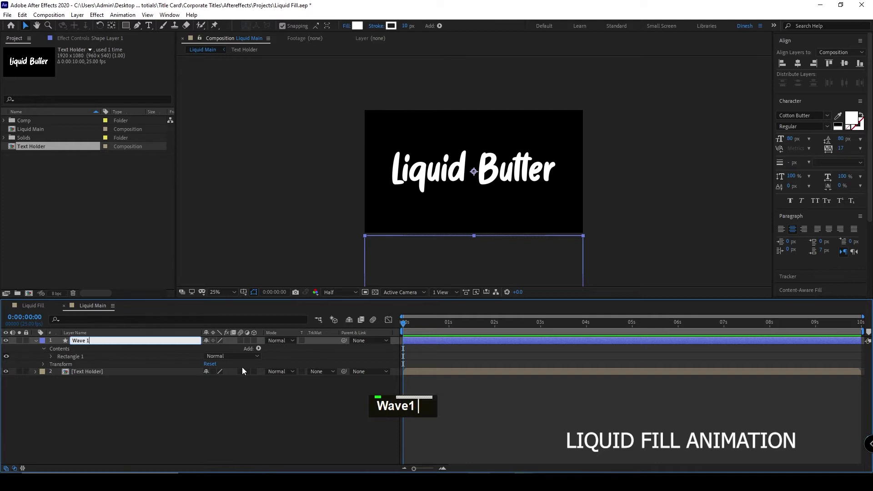
key(Return)
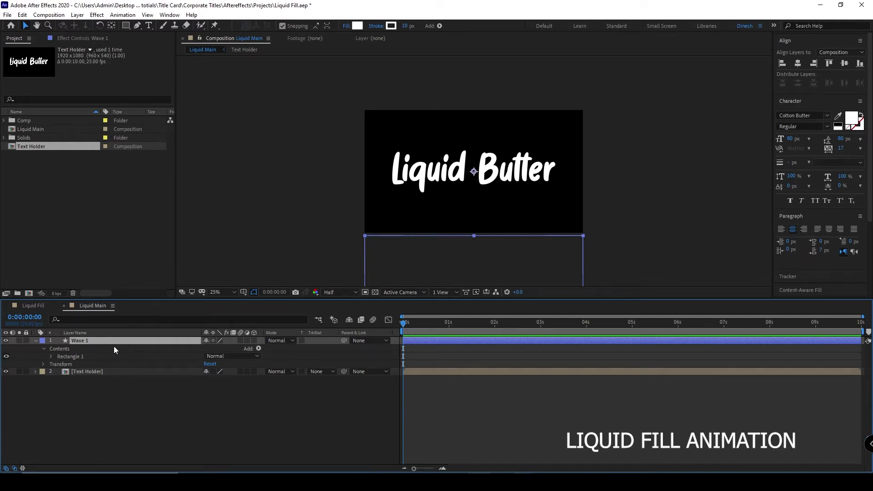
Keyframe the Wave 1 Position at 0:00:00:00, and at 0:00:03:00 raise the layer to 960, -580 so it covers the frame
key(p)
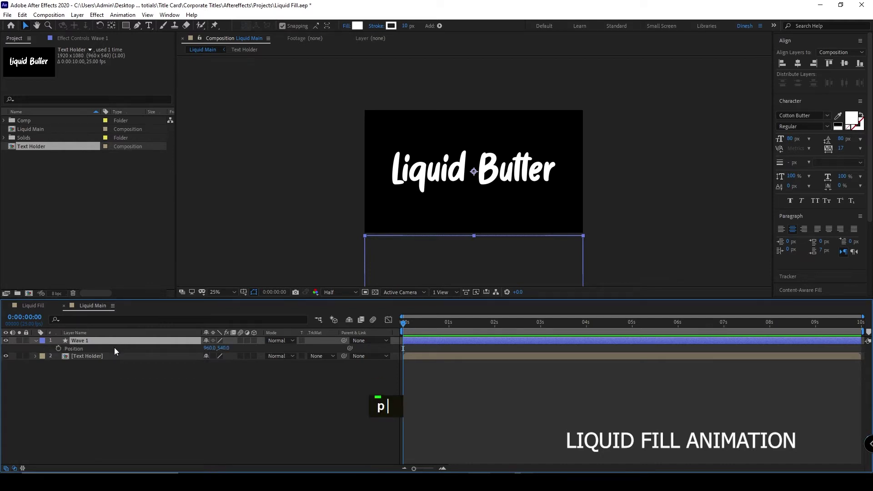
click(57, 348)
drag(401, 330, 540, 340)
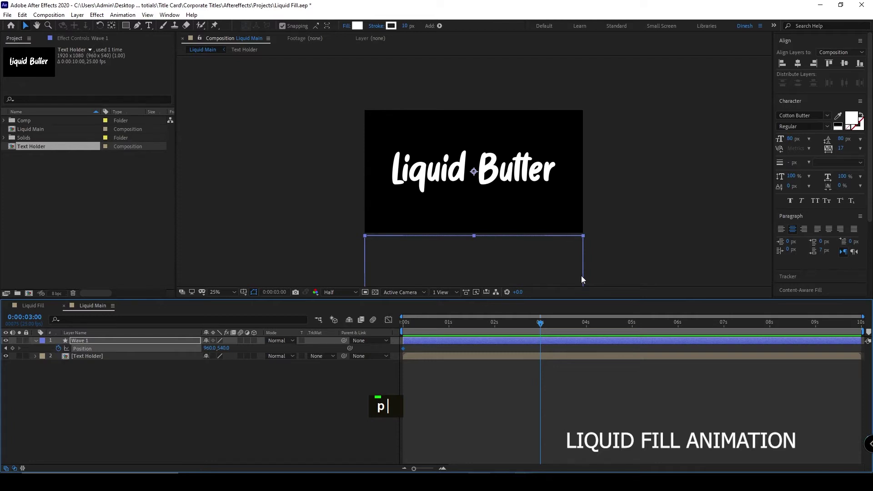
key(shift+Up)
key(shift+Up)
key(shift+Up)
key(shift+Up)
key(shift+Up)
key(shift+Up)
key(shift+Up)
key(shift+Up)
key(shift+Up)
key(shift+Up)
key(shift+Up)
key(shift+Up)
key(shift+Up)
key(shift+Up)
key(shift+Up)
key(shift+Up)
key(shift+Up)
key(shift+Up)
key(shift+Up)
key(shift+Up)
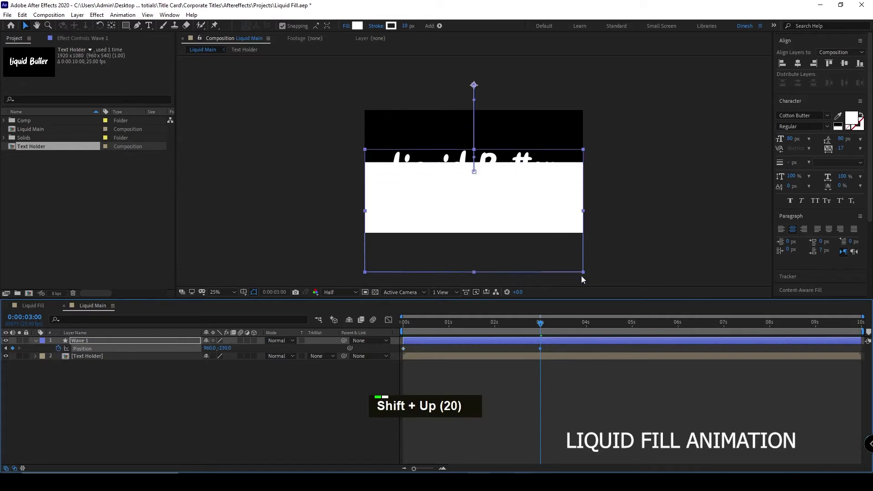
key(shift+Up)
key(shift+Up)
key(shift+Up)
key(shift+Up)
key(shift+Up)
key(shift+Up)
key(shift+Up)
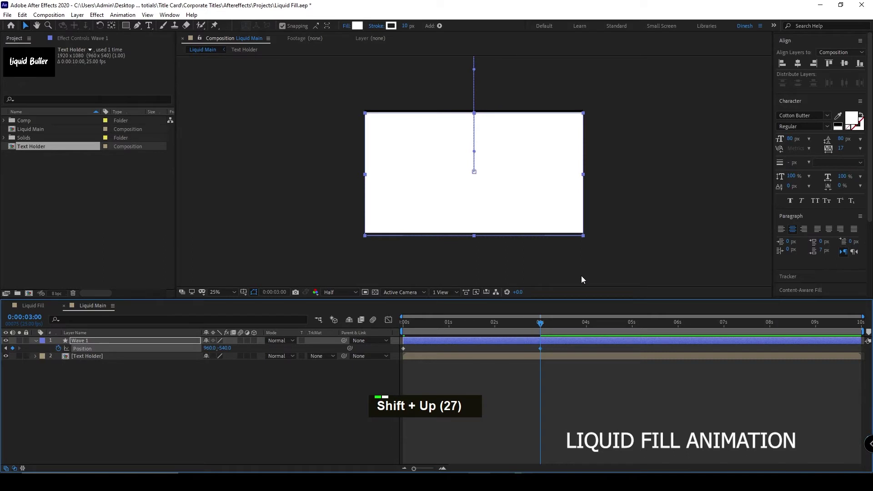
key(shift+Up)
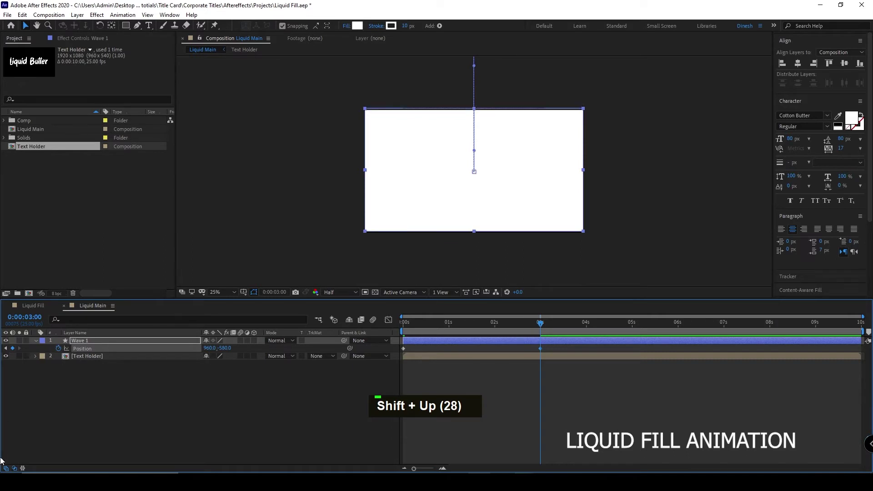
Apply Easy Ease to both Wave 1 Position keyframes and scrub the timeline to 0:00:02:21 to preview the rise
drag(554, 349, 397, 374)
key(F9)
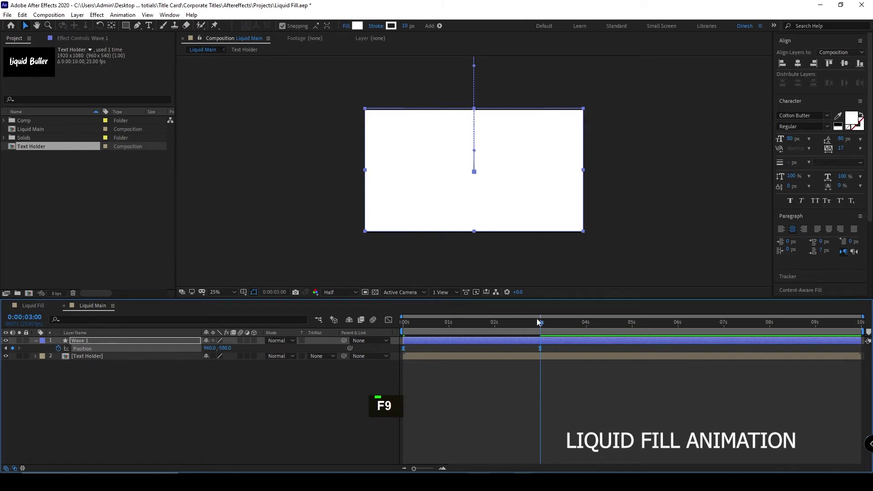
drag(539, 323, 533, 423)
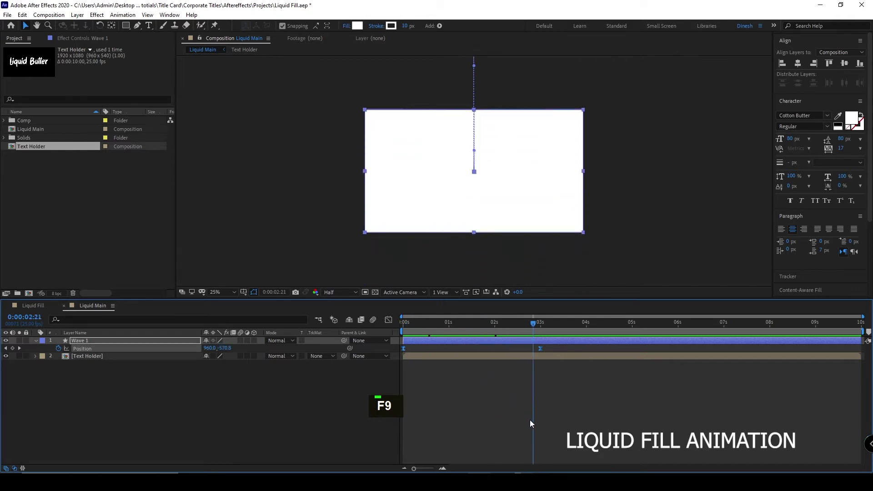
Apply the Turbulent Displace effect to Wave 1 and move the layer down at 0:00:02:21 to expose its wavy edge below the title
click(136, 340)
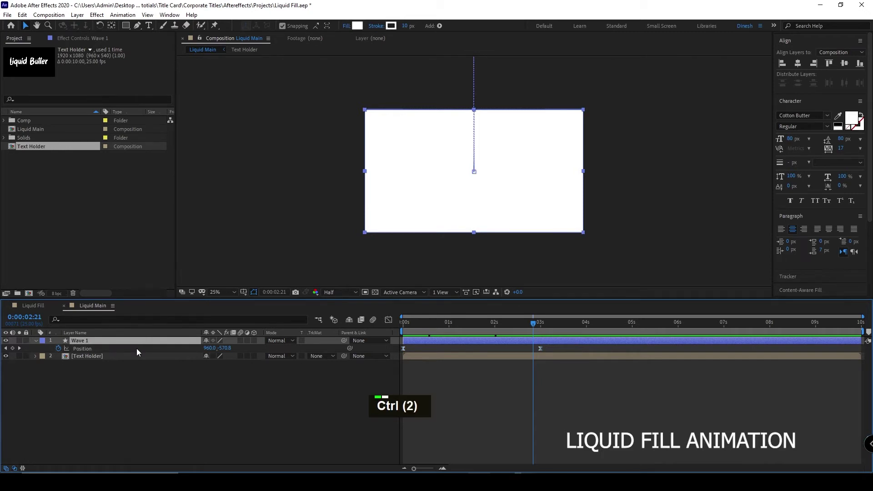
key(ctrl+space)
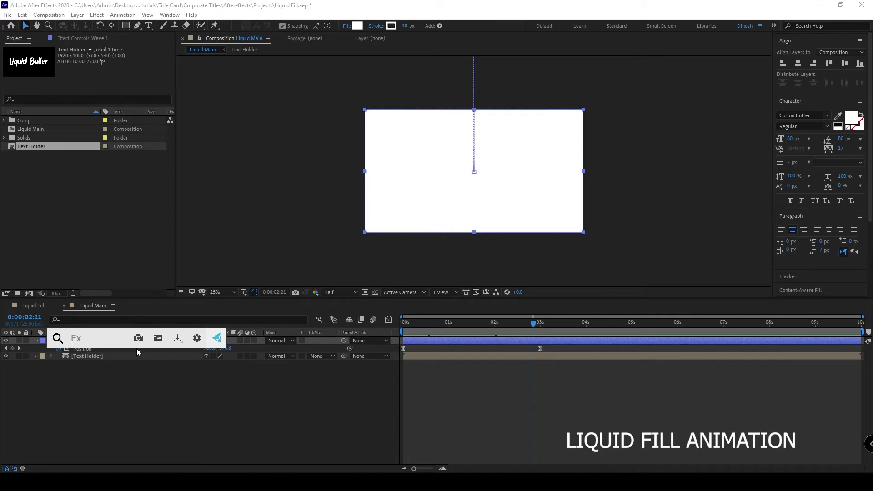
text(displa)
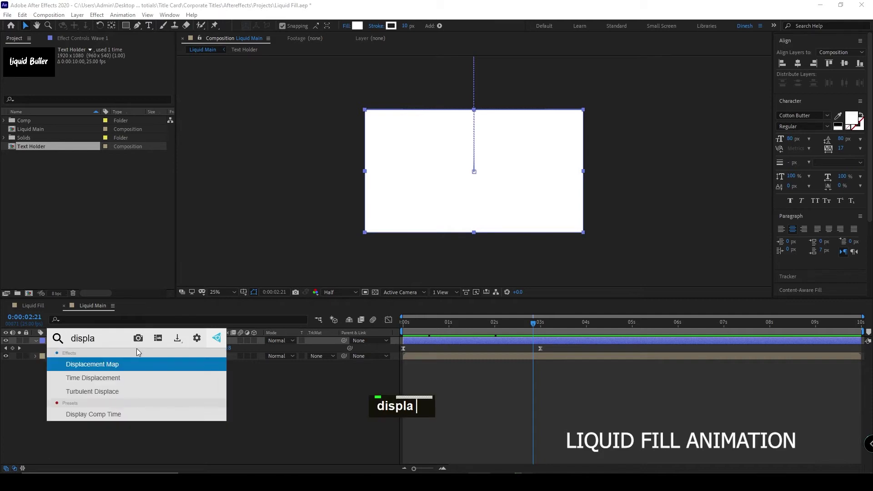
scroll(136, 348, up, 1)
click(136, 391)
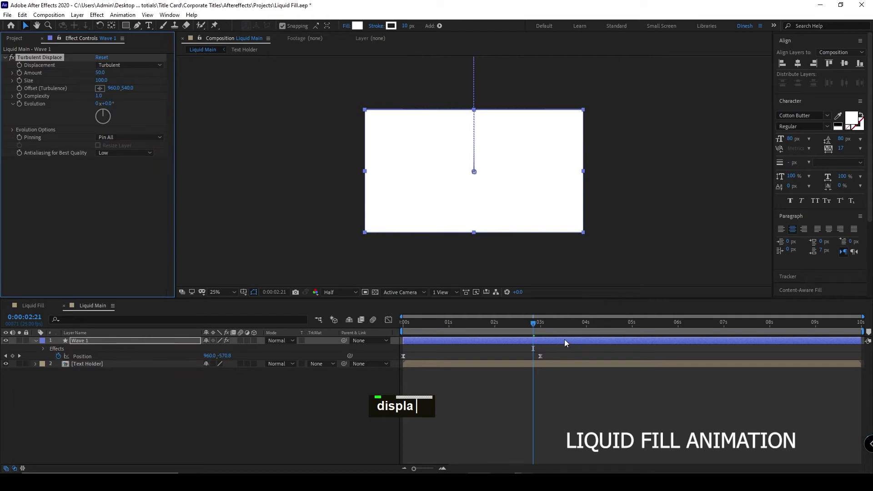
drag(528, 167, 512, 240)
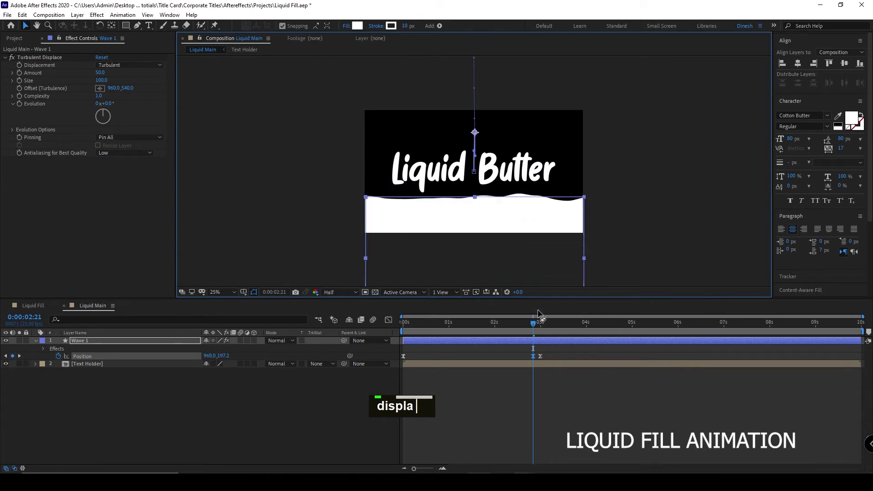
Undo the last move of Wave 1 and return the playhead to 0:00:00:00
key(ctrl+z)
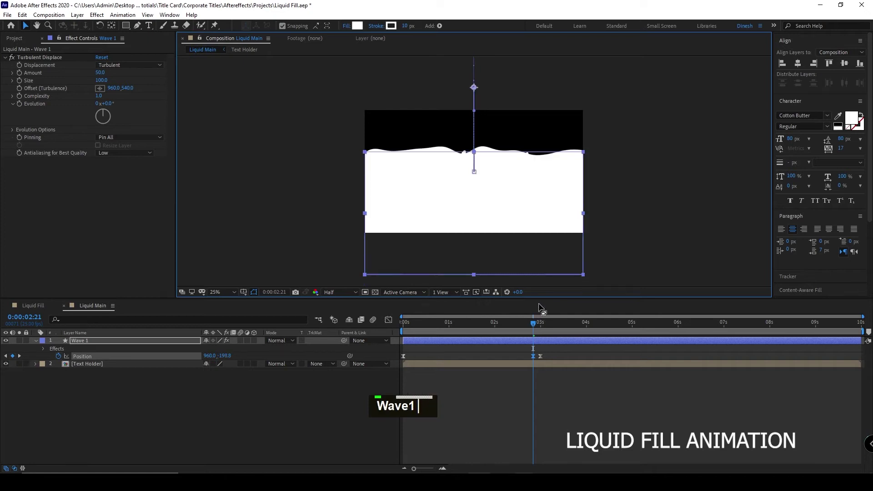
drag(534, 323, 397, 356)
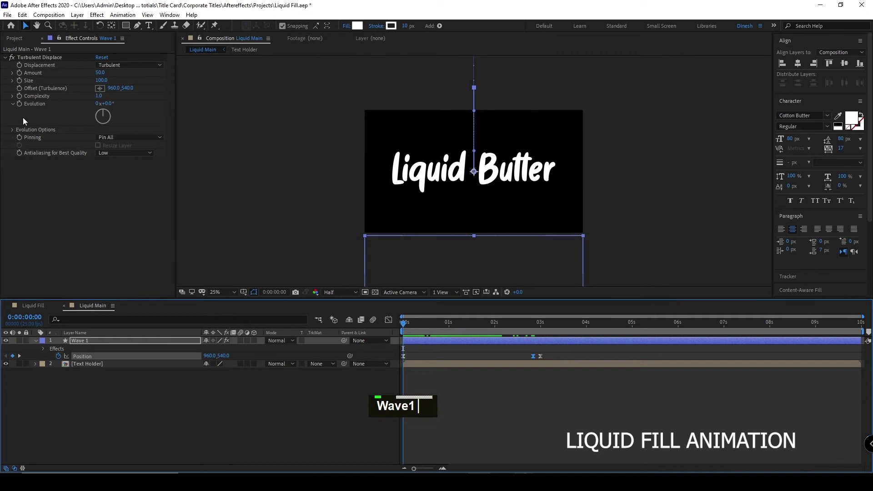
Try driving the Displacement property of Wave 1's Turbulent Displace with the expression time*500 and preview the motion
alt+click(21, 64)
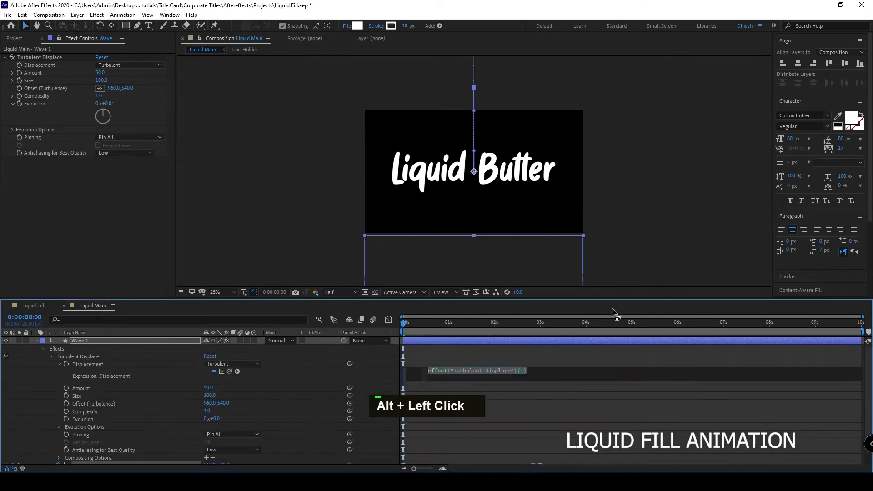
text(time)
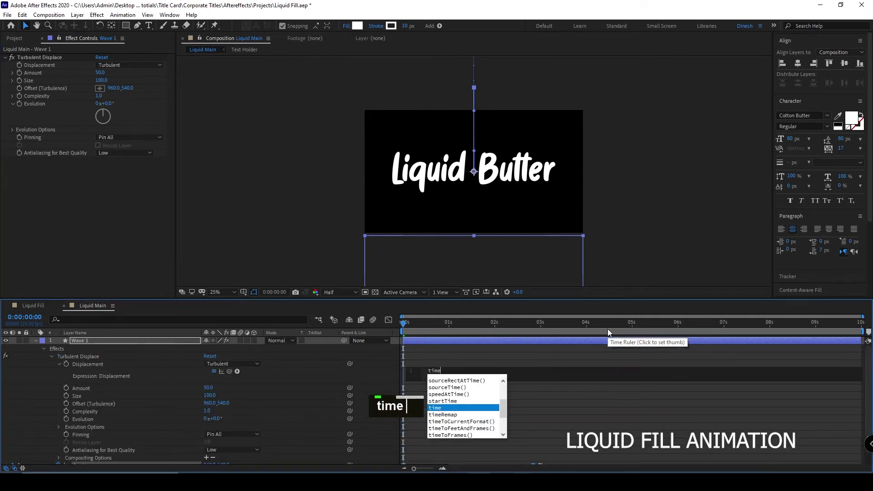
text(*500)
key(Return)
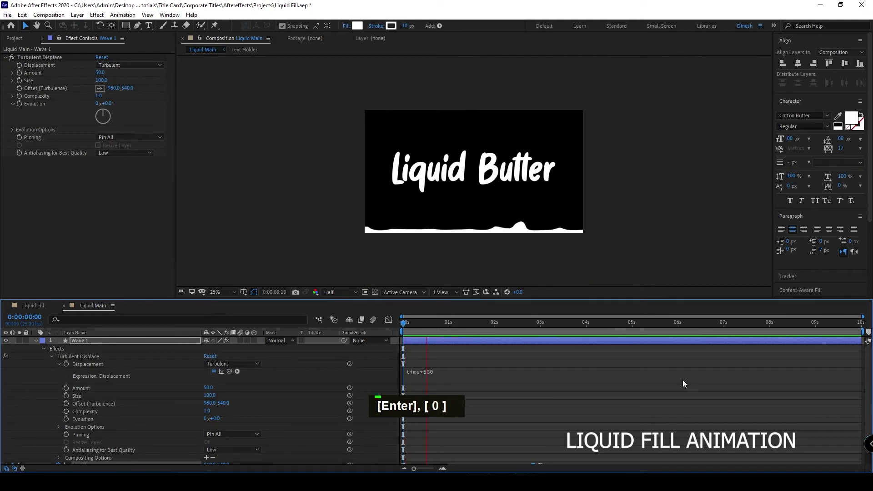
key(space)
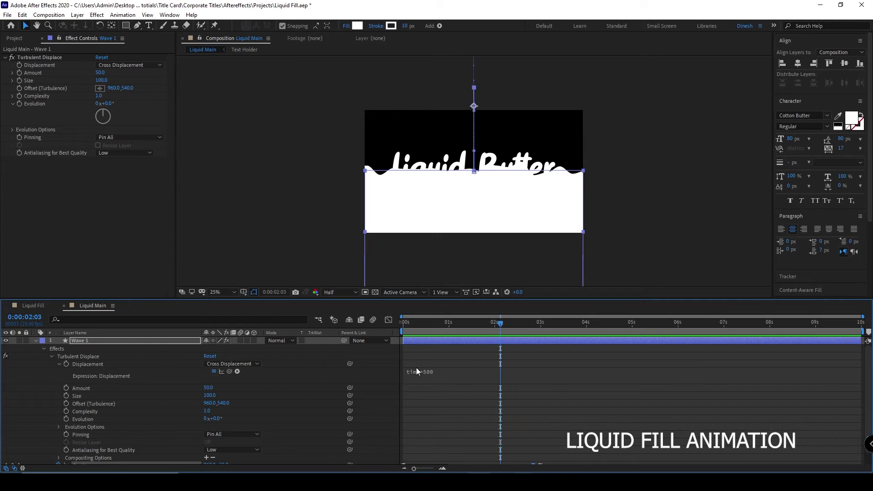
Change the Displacement expression to time*200 and scrub to 0:00:01:11 to check the wave edge
double_click(419, 372)
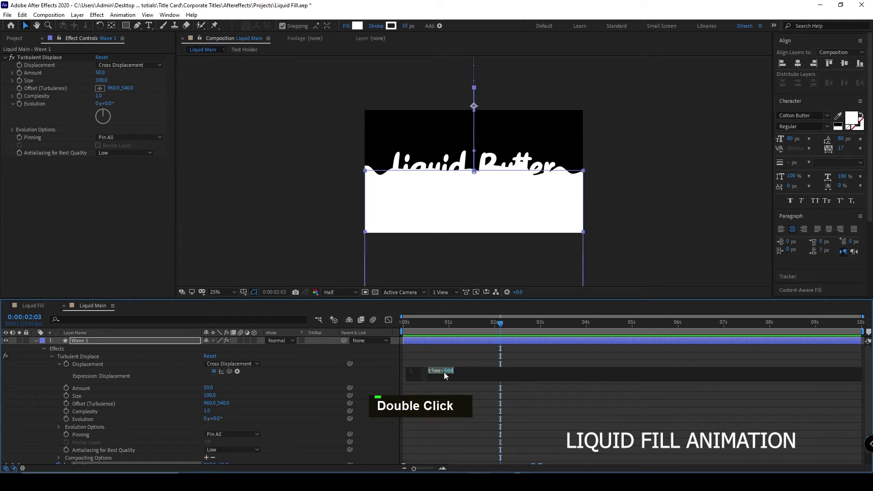
key(Delete)
text(2)
key(Return)
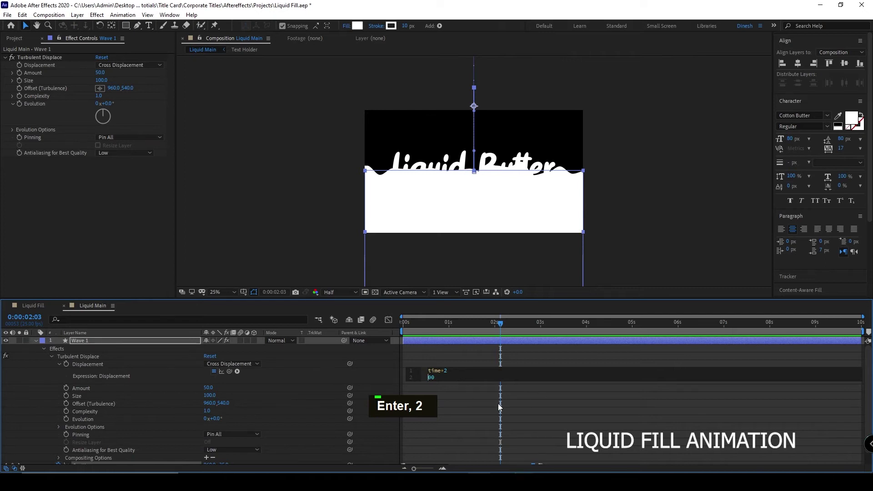
key(BackSpace)
scroll(468, 403, up, 1)
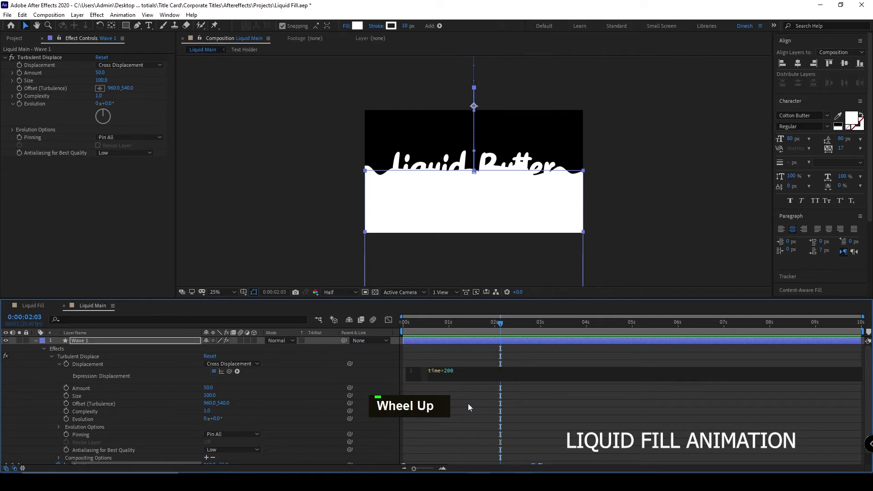
click(303, 366)
drag(501, 324, 469, 346)
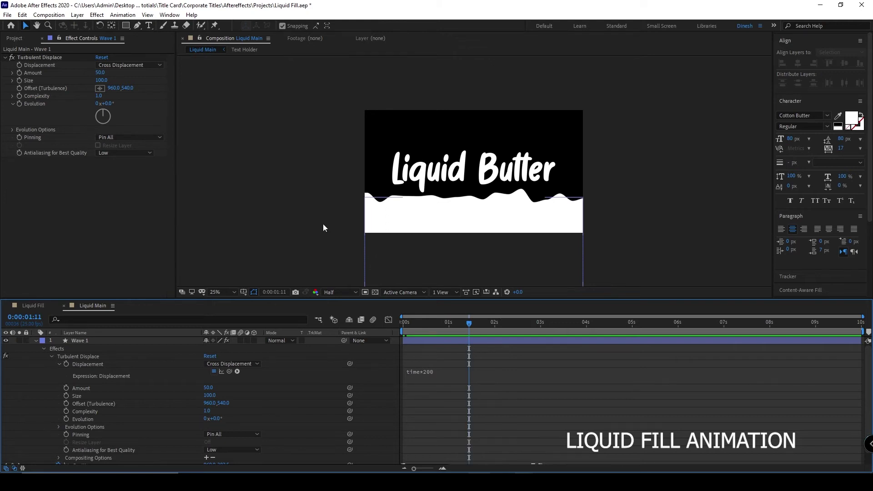
Try a Turbulent Displace Size of 88, and undo it together with the Displacement expression
mouse_move(101, 80)
mouse_down()
mouse_move(125, 87)
mouse_move(100, 91)
mouse_move(111, 94)
mouse_up()
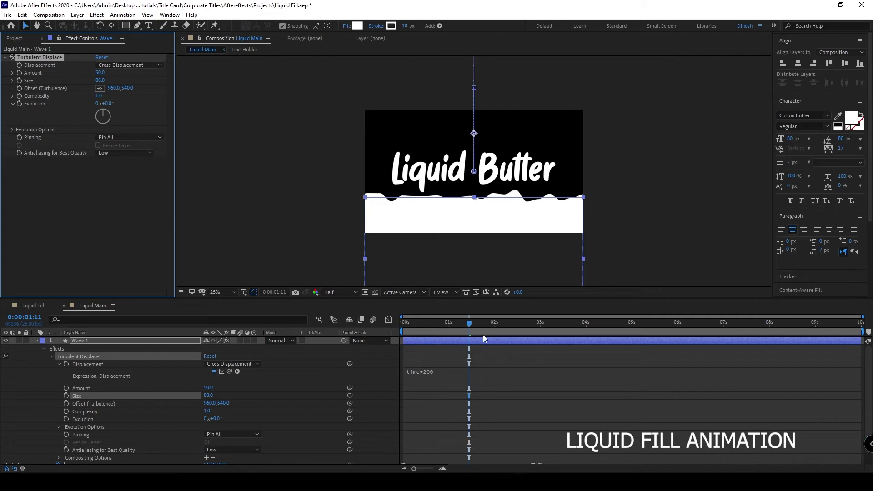
drag(470, 321, 464, 329)
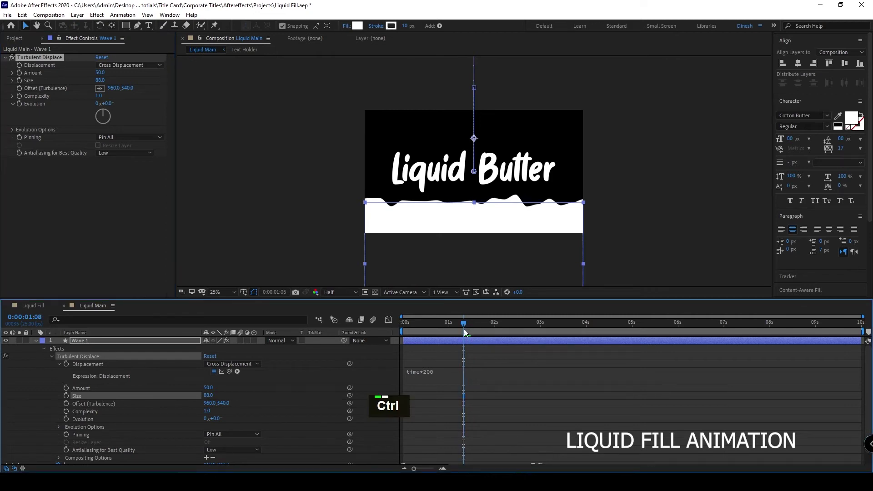
key(ctrl+z)
key(ctrl+z)
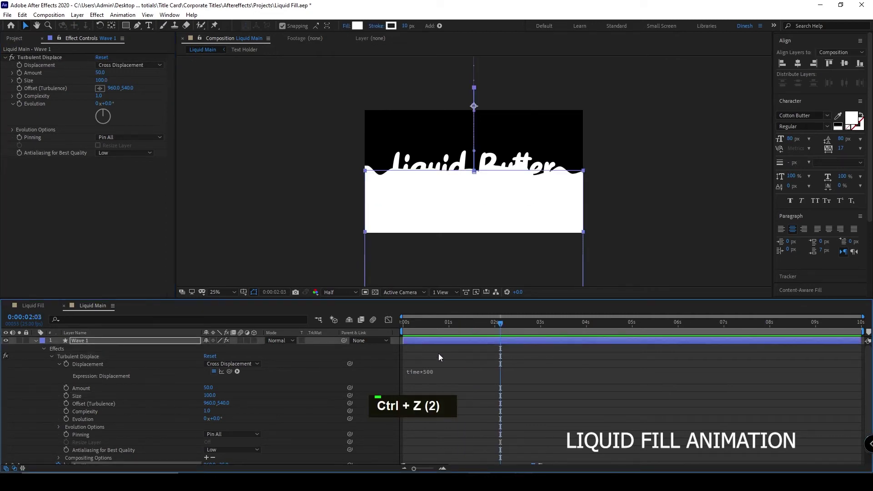
key(ctrl+z)
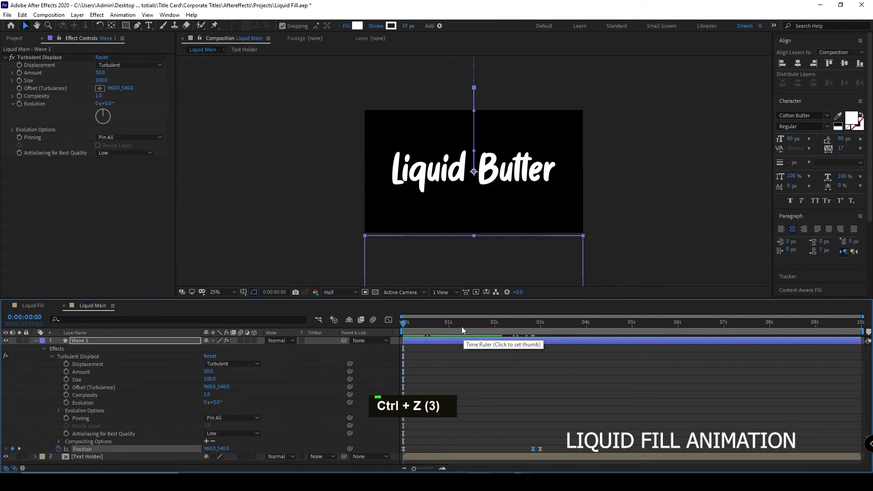
Add the expression time*500 to the Evolution of Wave 1's Turbulent Displace and preview the wave from 0:00:00:00
drag(405, 326, 484, 329)
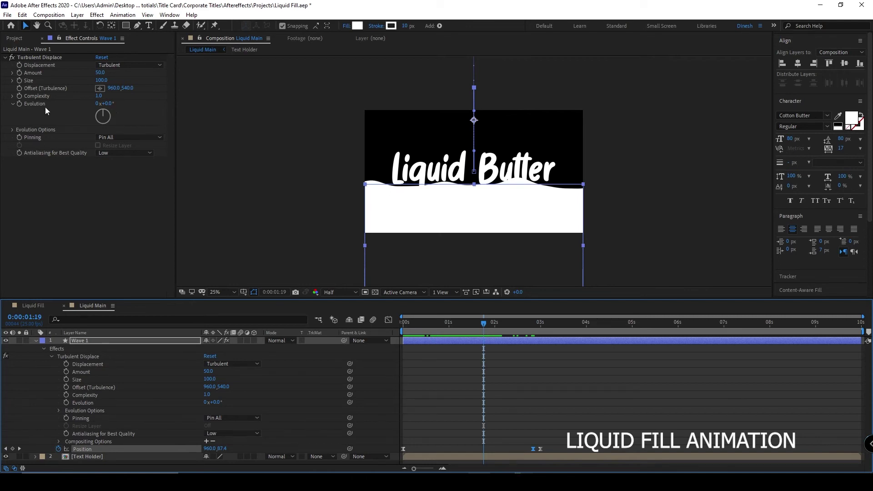
alt+click(19, 104)
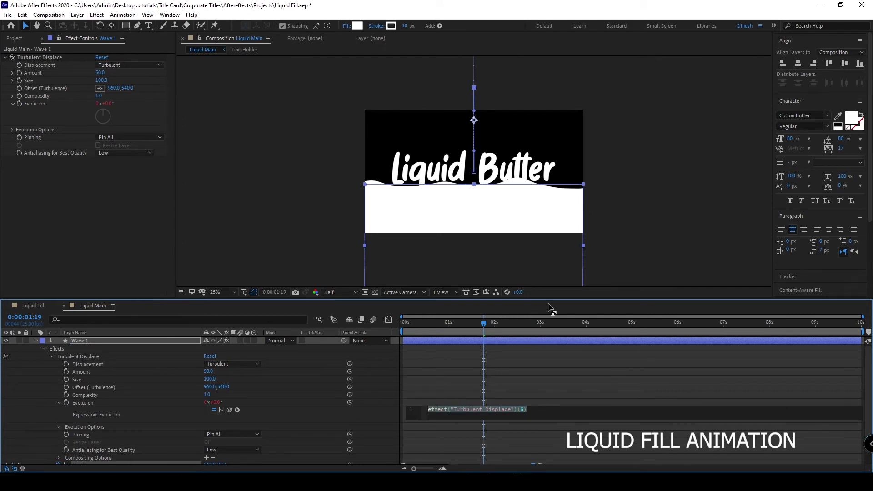
text(time)
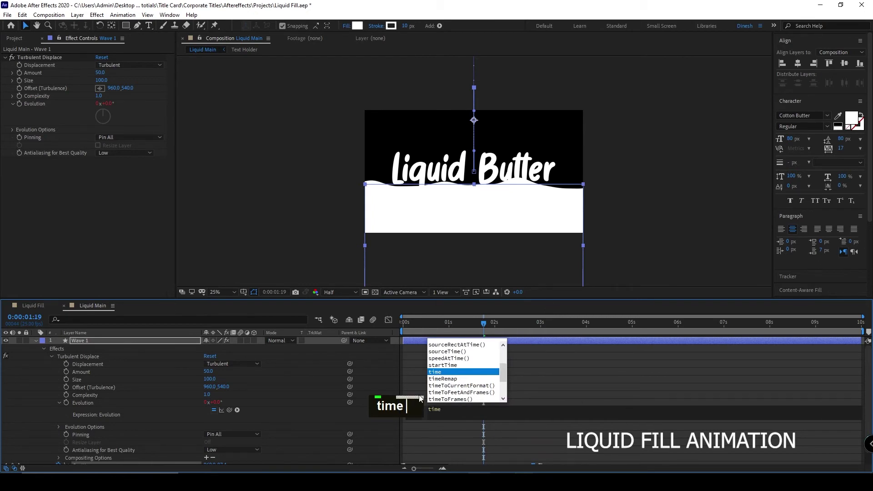
text(*500)
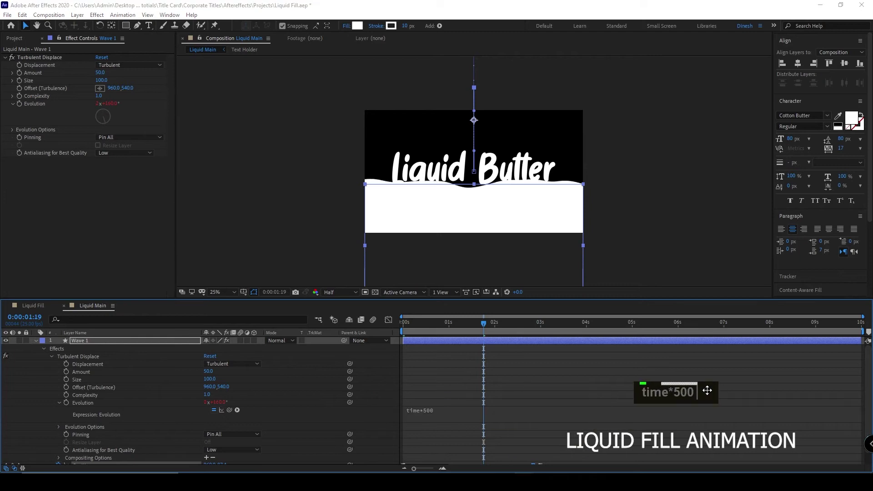
drag(484, 328, 360, 348)
key(space)
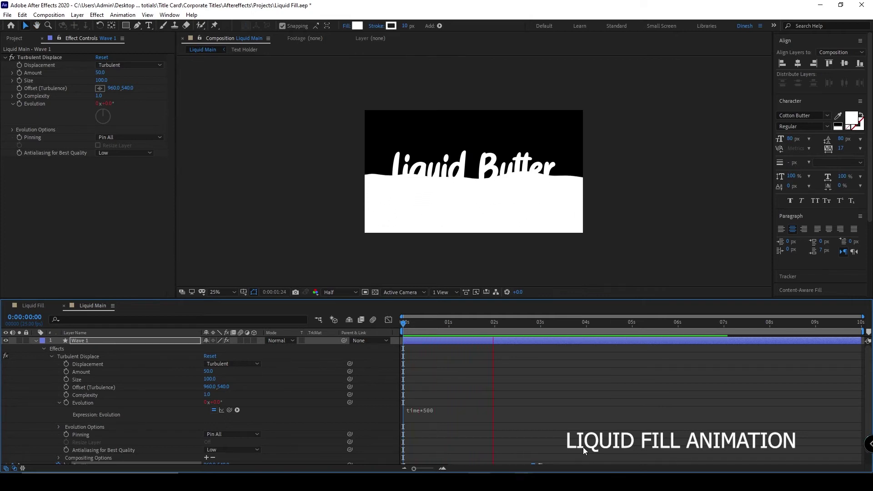
key(space)
drag(519, 327, 394, 368)
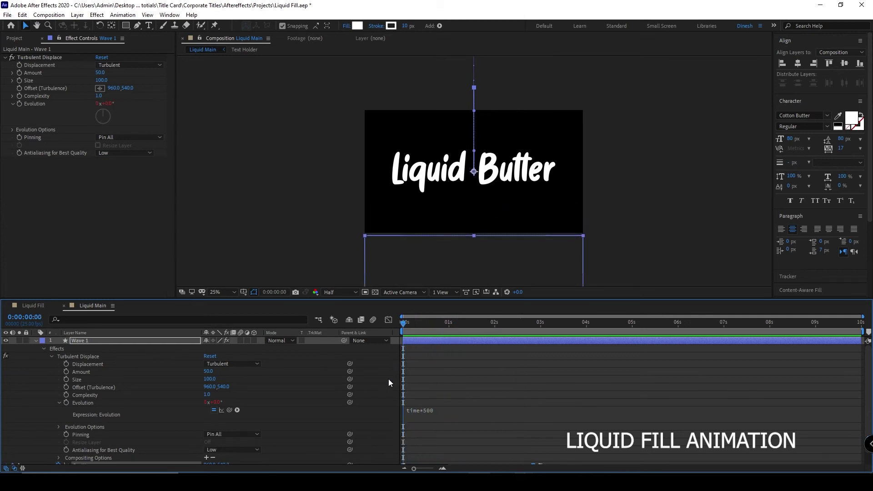
Set the Text Holder layer's track matte to Alpha using Wave 1, and preview the fill, parking the playhead at 0:00:01:23
click(36, 341)
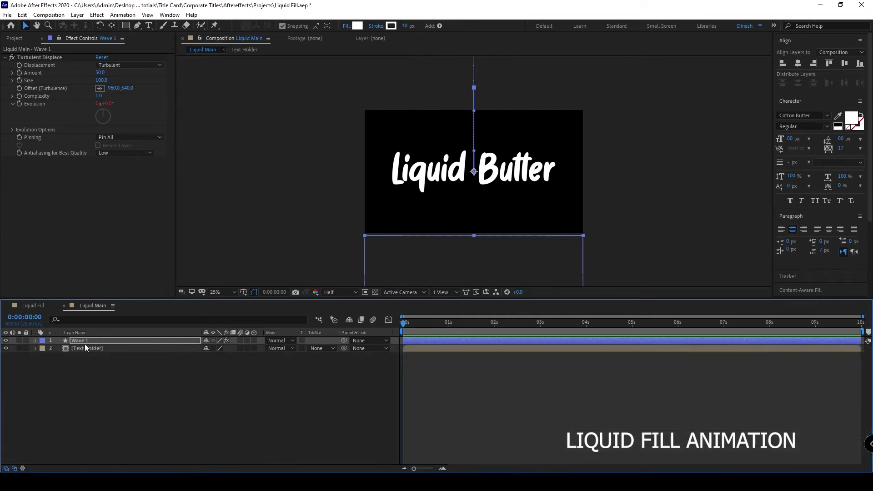
click(108, 348)
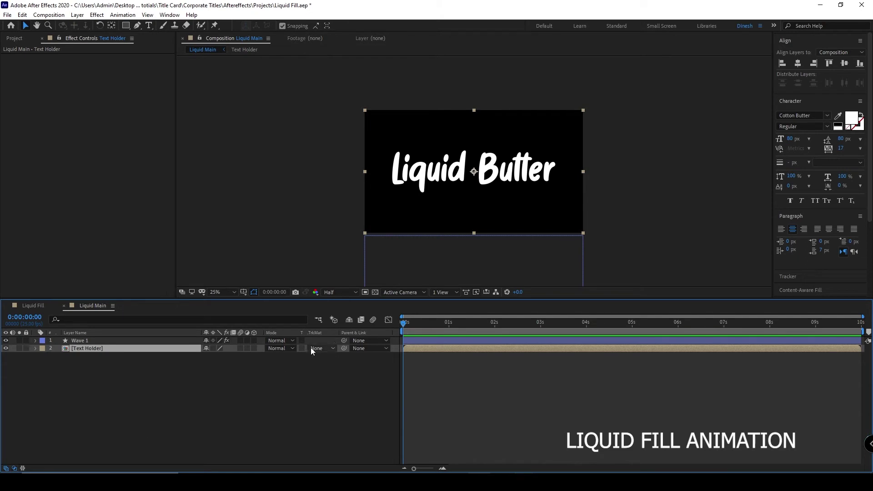
click(15, 468)
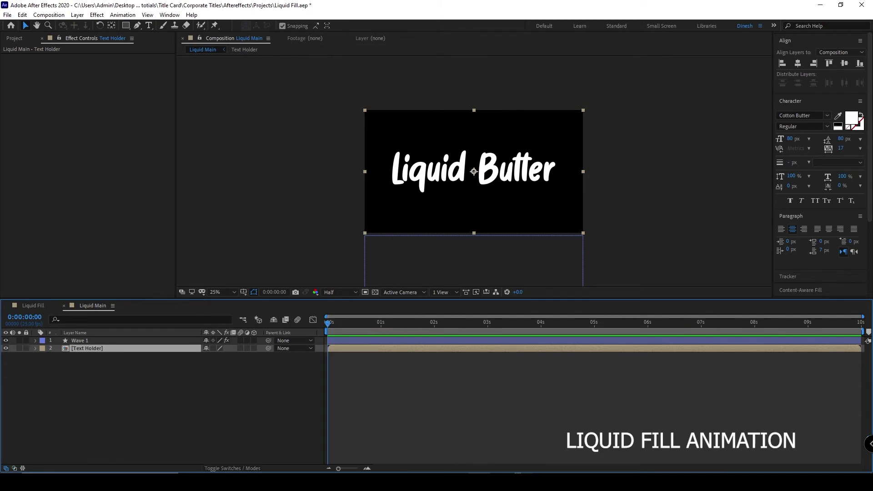
click(15, 468)
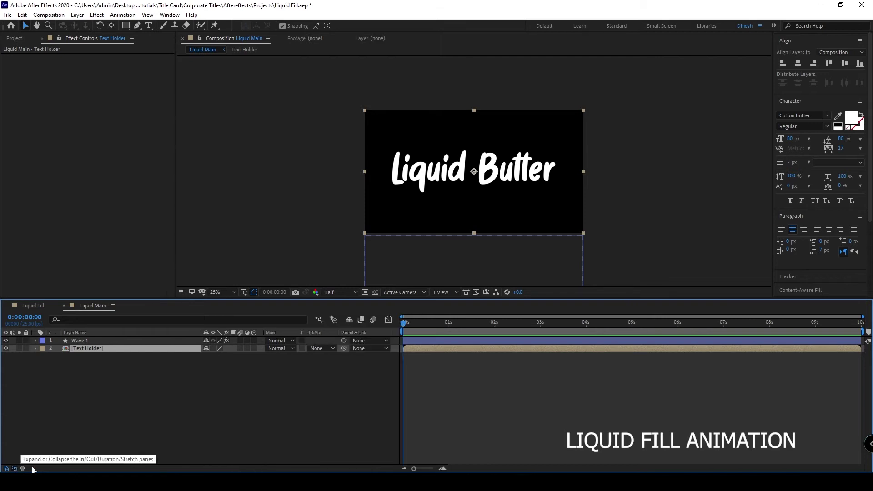
click(321, 349)
click(334, 372)
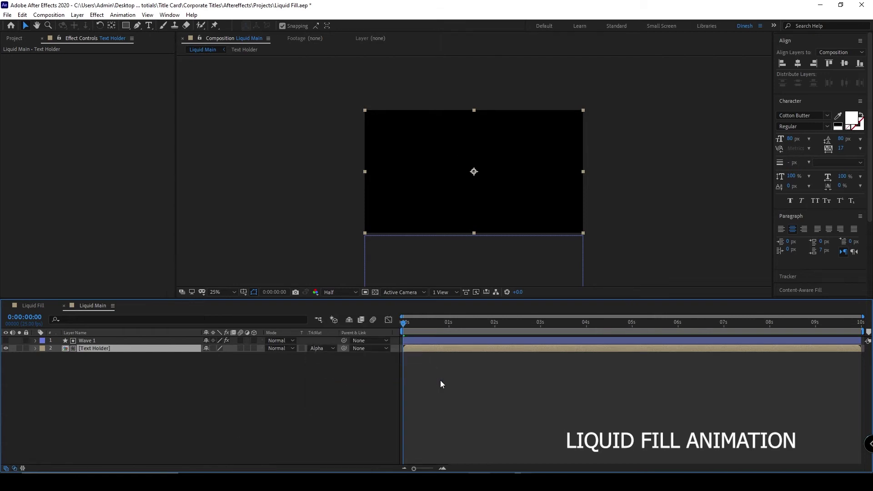
key(space)
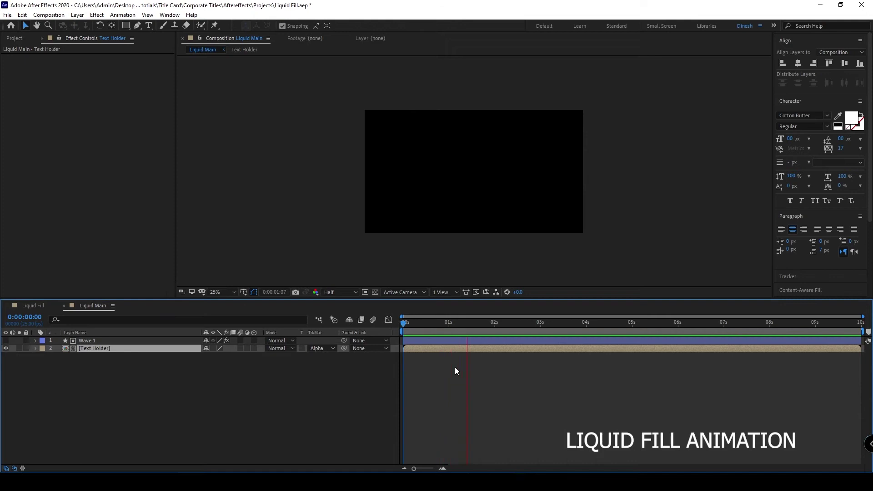
key(space)
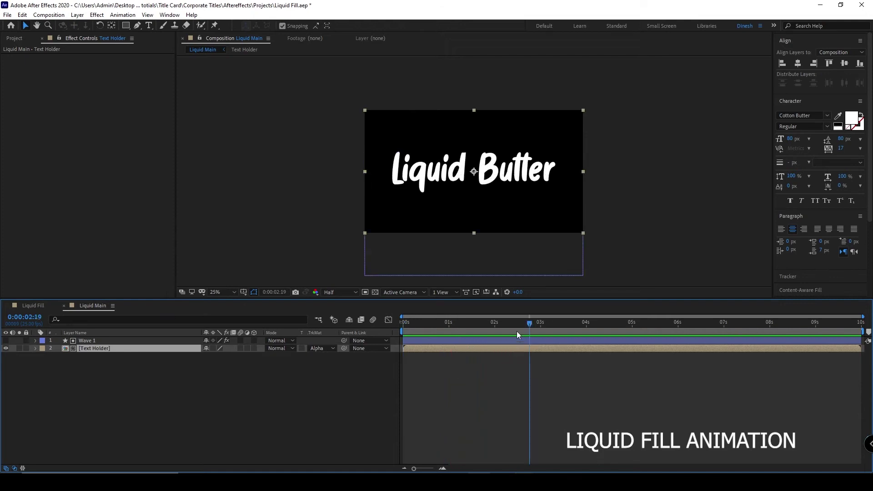
drag(529, 324, 491, 372)
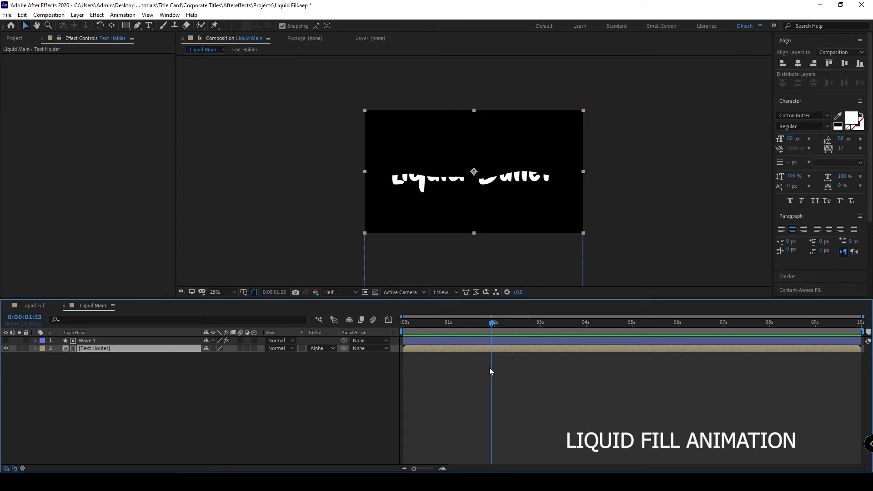
Pre-compose Wave 1 and Text Holder together as Color 1, moving all attributes into the new composition
shift+click(121, 342)
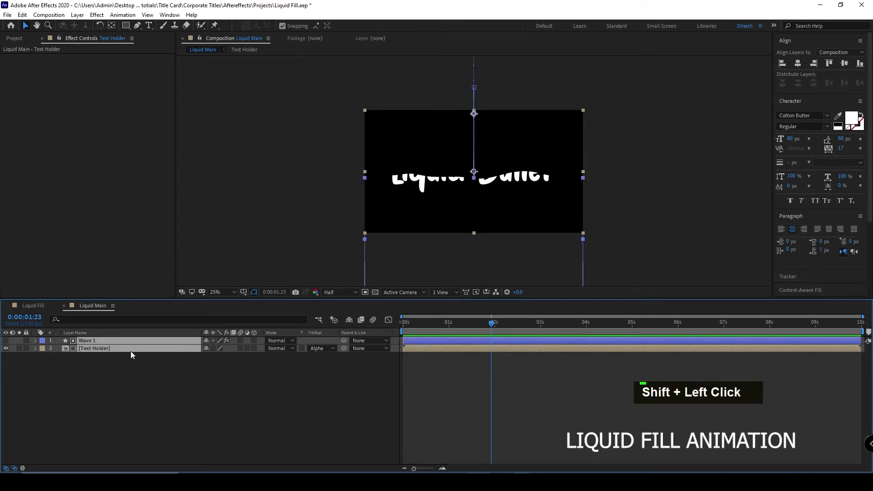
right_click(130, 351)
click(192, 334)
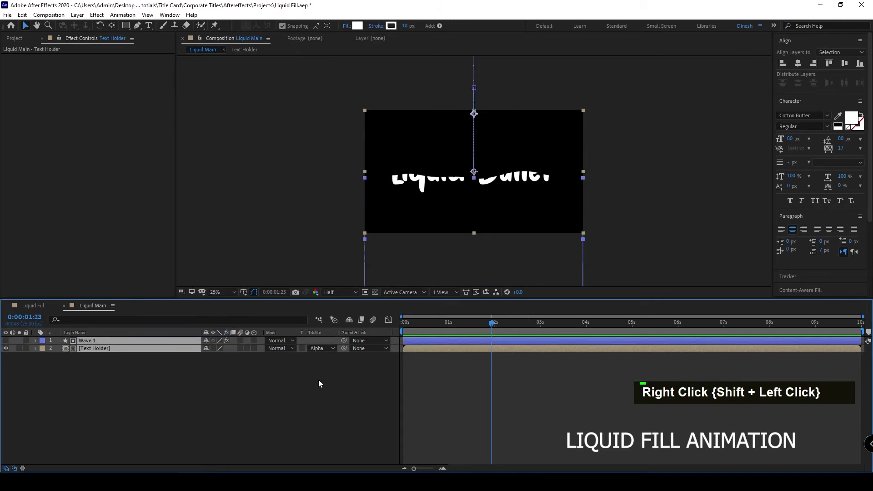
right_click(151, 346)
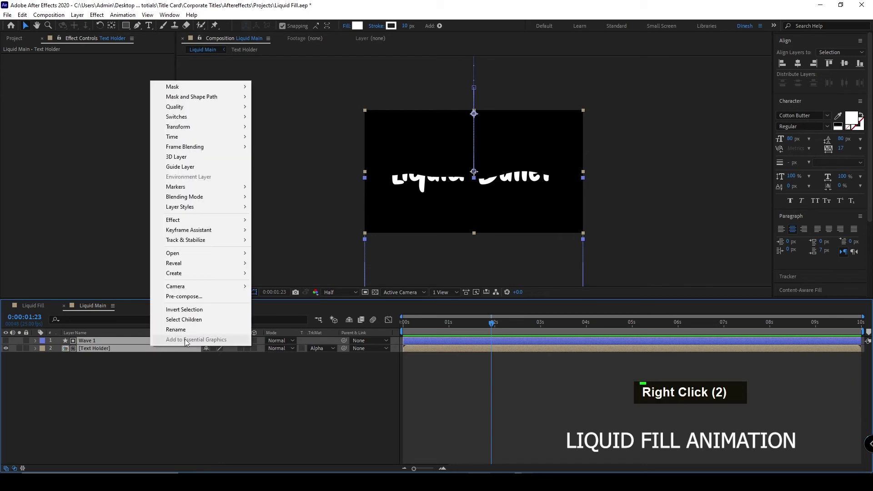
click(193, 296)
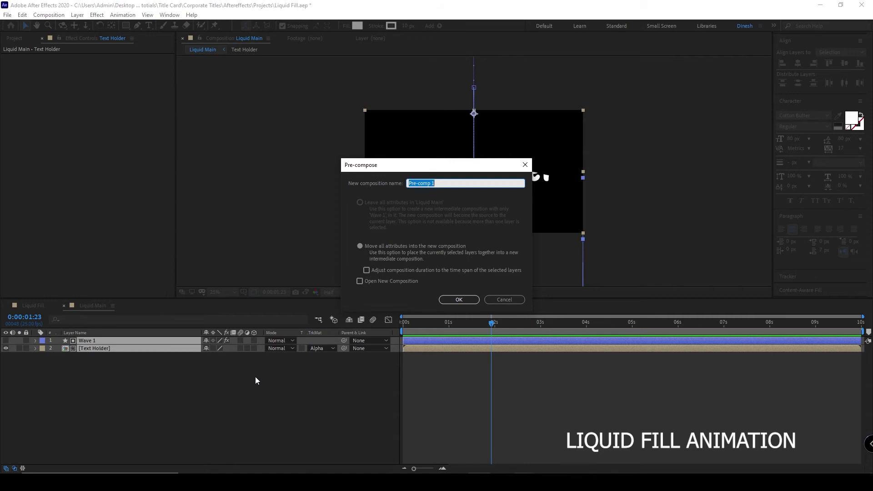
text(Color 1)
key(Return)
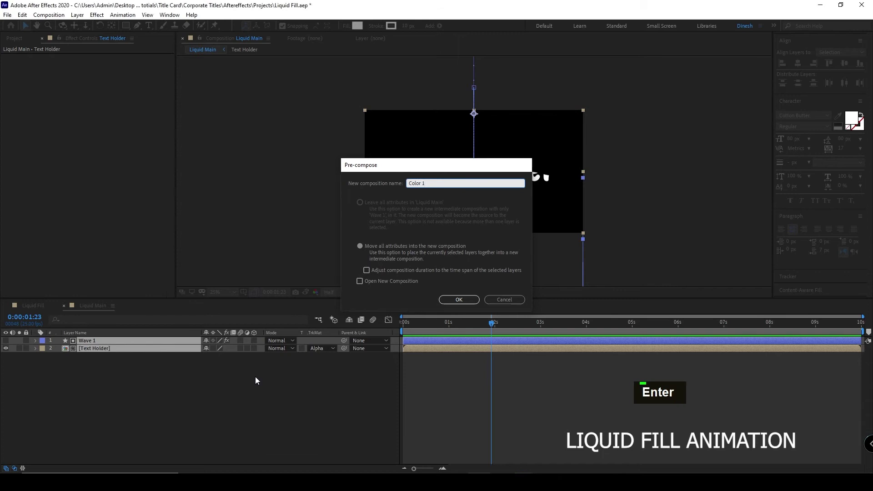
Apply the Fill effect to the Color 1 layer in Liquid Main and scrub the timeline to check the filled title
scroll(143, 313, up, 1)
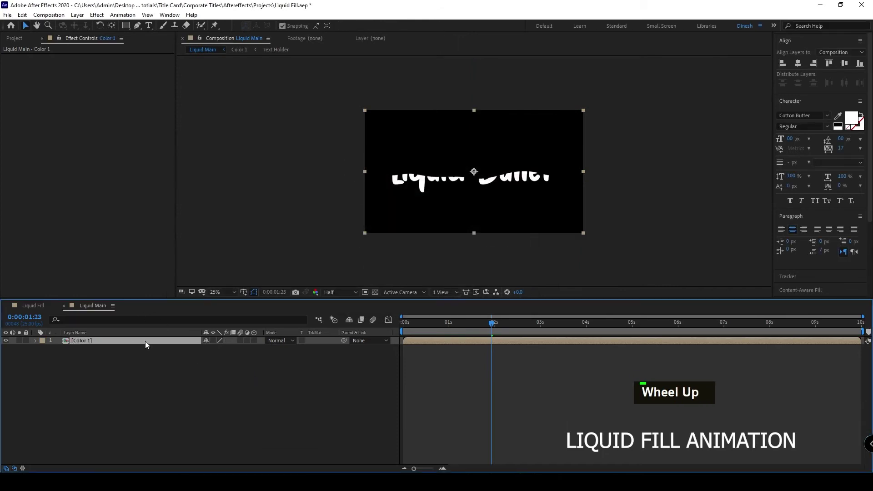
key(ctrl+space)
text(fill)
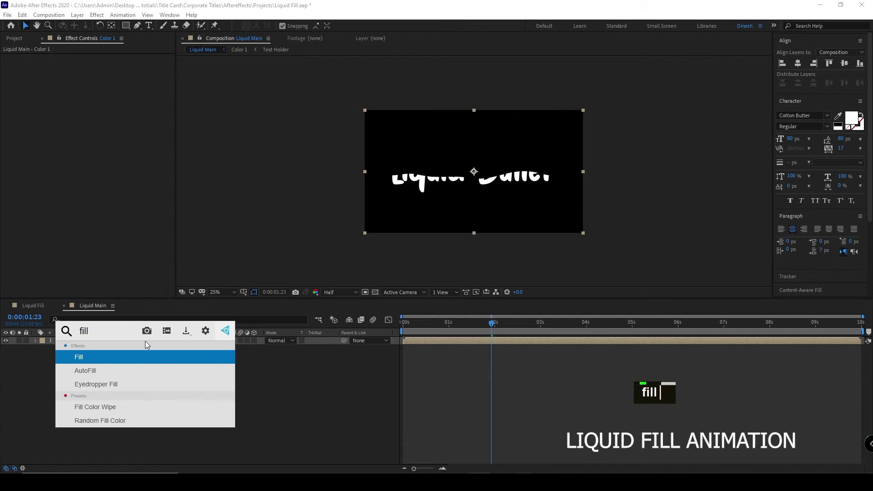
key(Return)
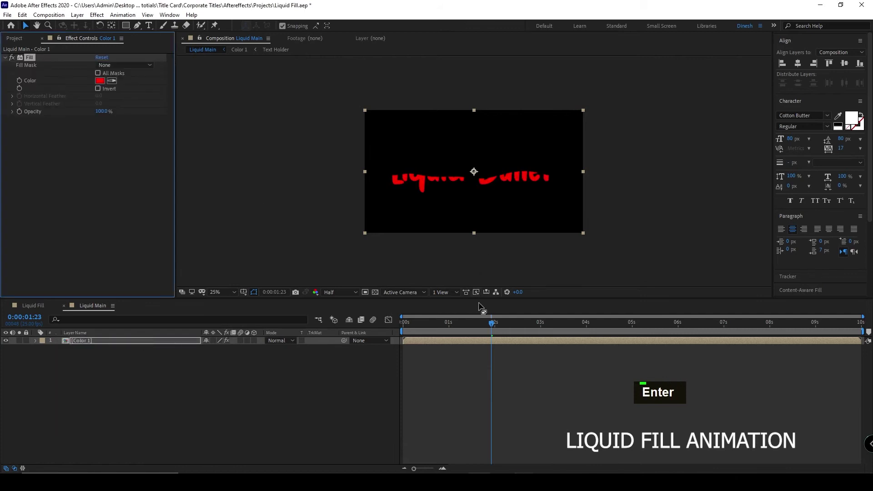
drag(492, 323, 490, 356)
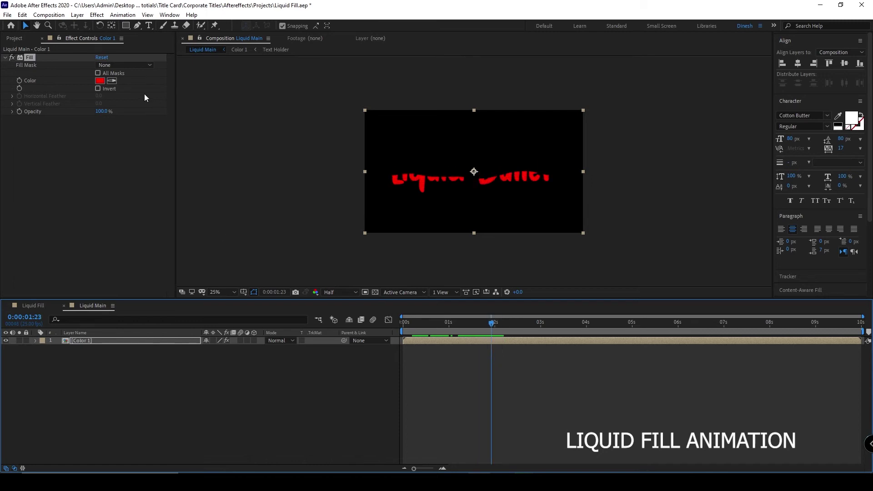
Set the Fill color of Color 1 to the periwinkle blue 6972E8
click(101, 81)
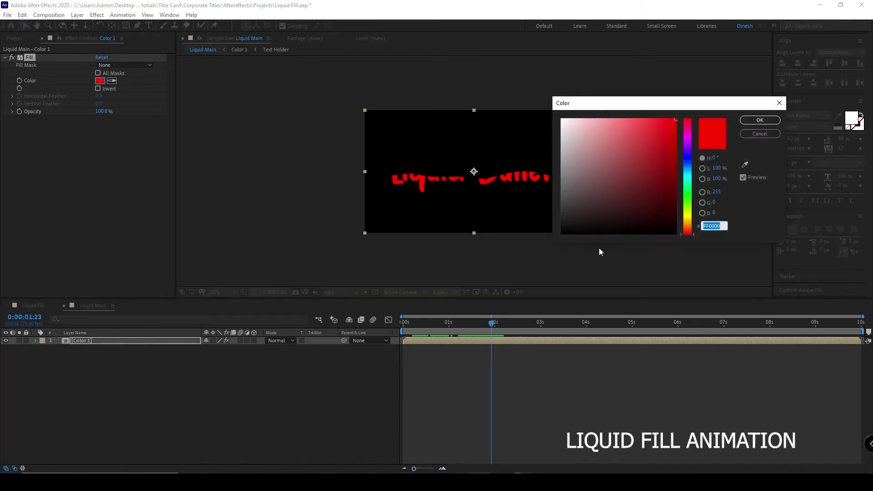
click(687, 159)
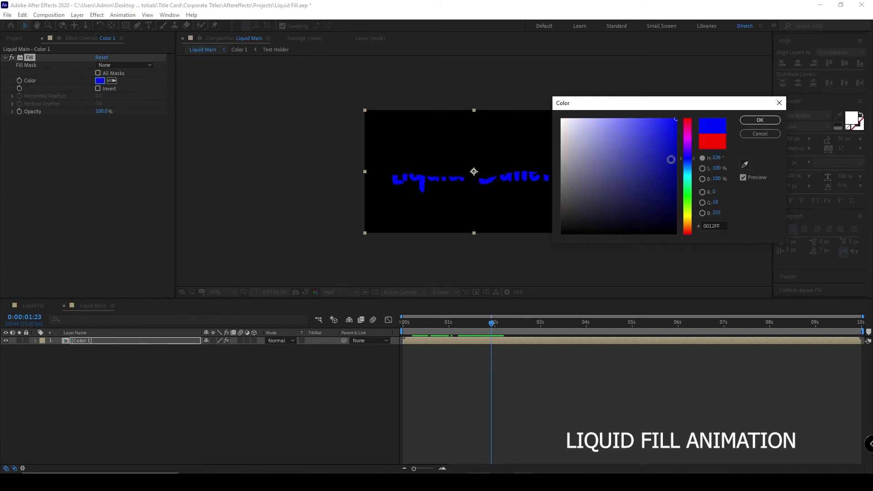
mouse_move(664, 131)
mouse_down()
mouse_move(629, 162)
mouse_move(641, 130)
mouse_move(621, 119)
mouse_move(624, 128)
mouse_up()
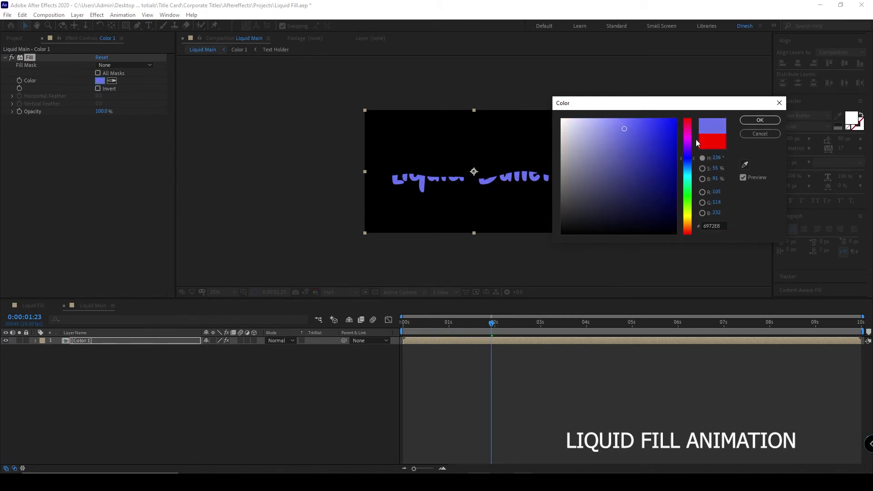
click(747, 121)
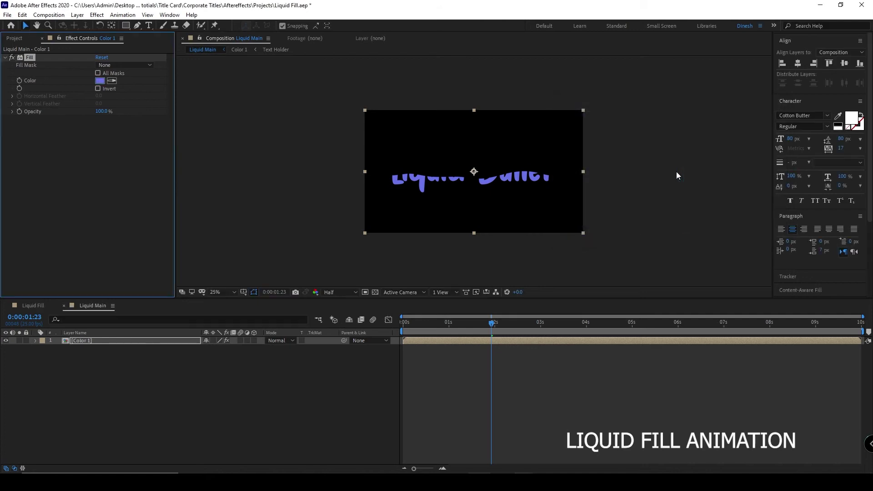
Duplicate the Color 1 layer and rename the upper copy Color 2
click(150, 341)
key(ctrl+d)
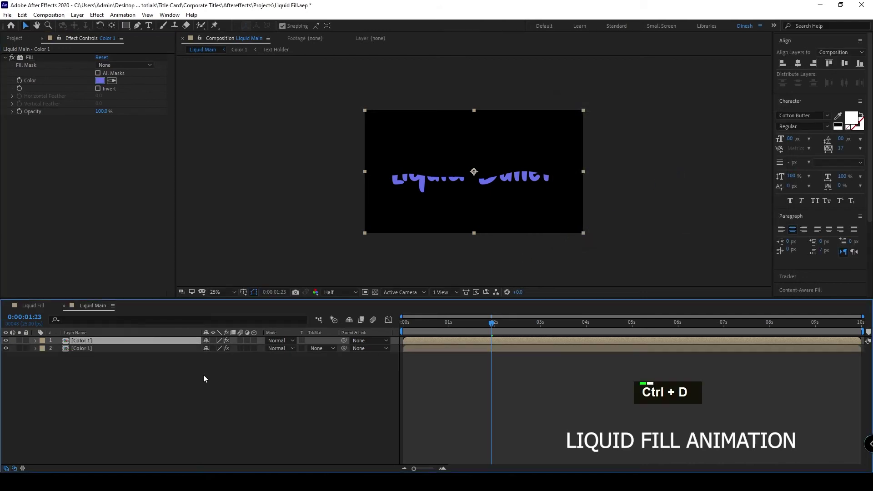
click(114, 332)
click(158, 374)
right_click(119, 340)
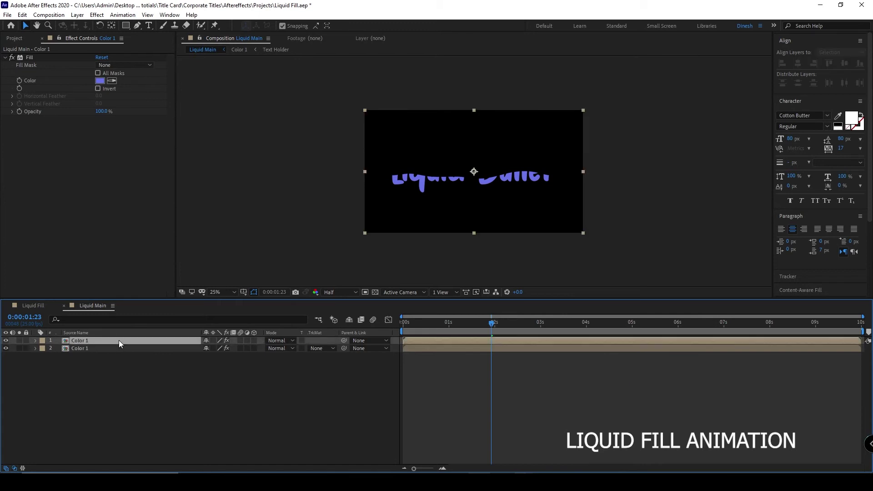
click(163, 326)
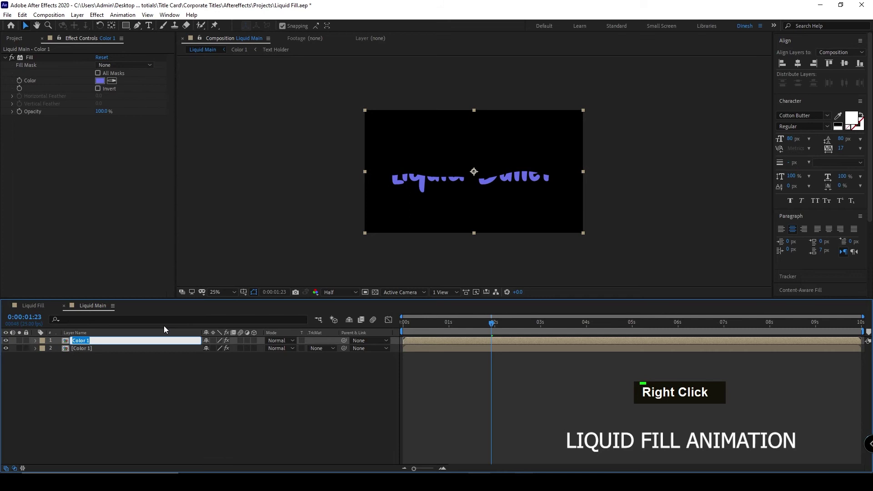
key(Right)
key(BackSpace)
text(2)
key(Return)
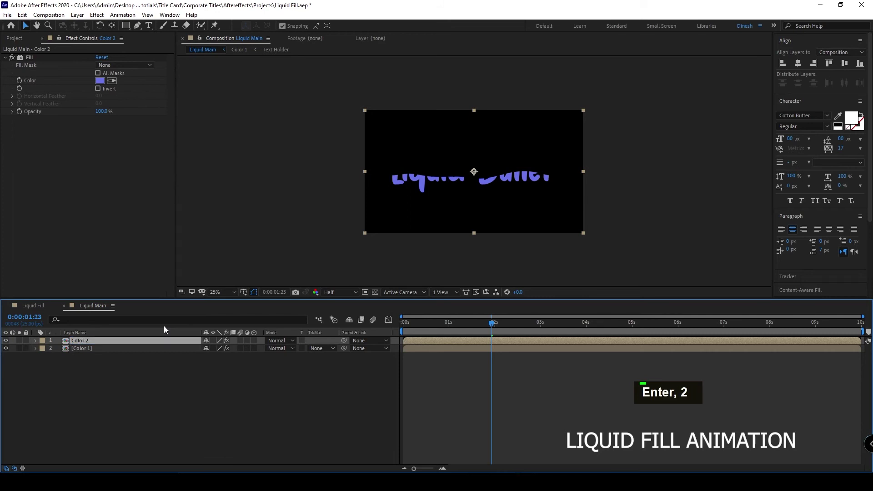
click(174, 392)
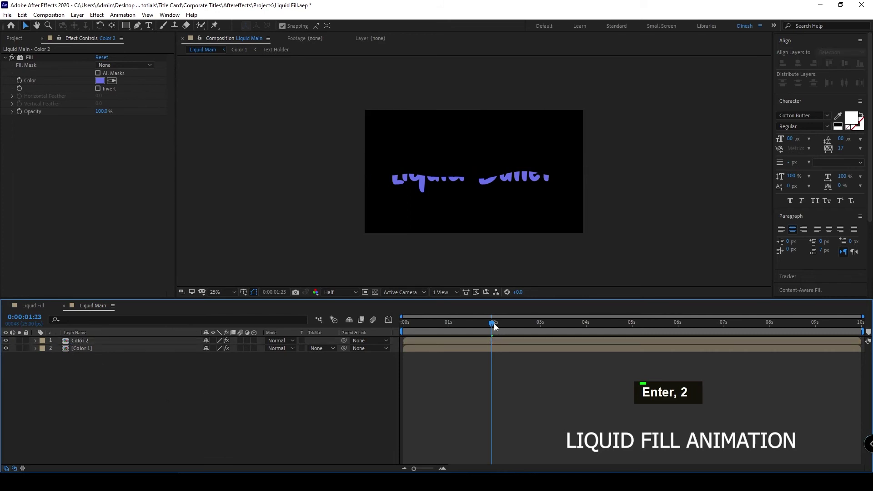
Shift the Color 2 layer in time so it starts at about 0.7 s
drag(493, 323, 493, 344)
click(417, 323)
drag(440, 341, 472, 345)
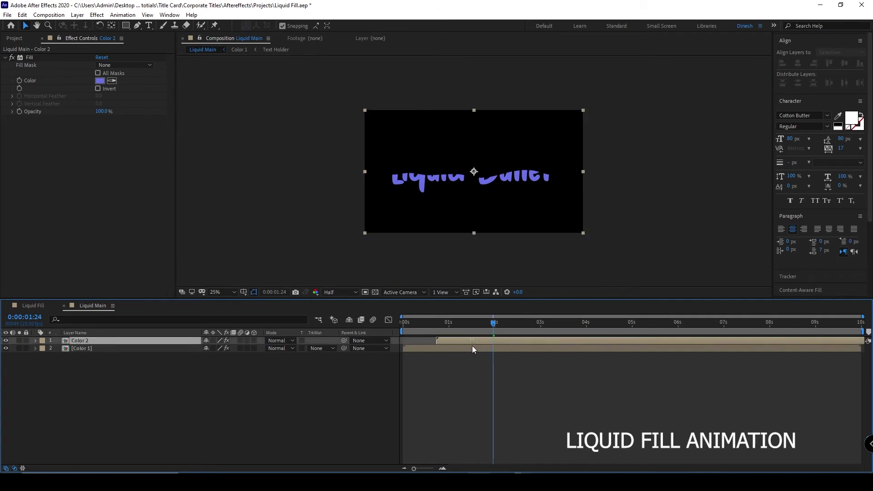
Change the Fill color of the Color 2 layer to a pinkish purple
click(100, 81)
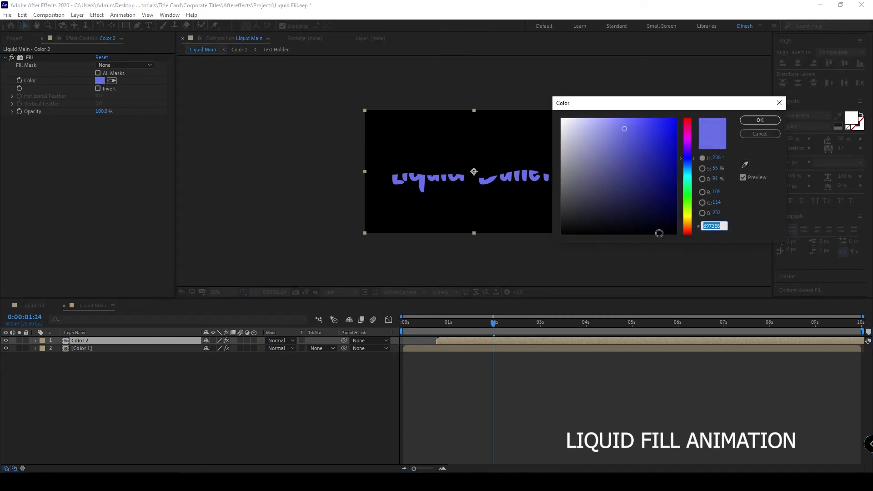
click(621, 167)
drag(631, 173, 627, 141)
click(687, 136)
click(759, 120)
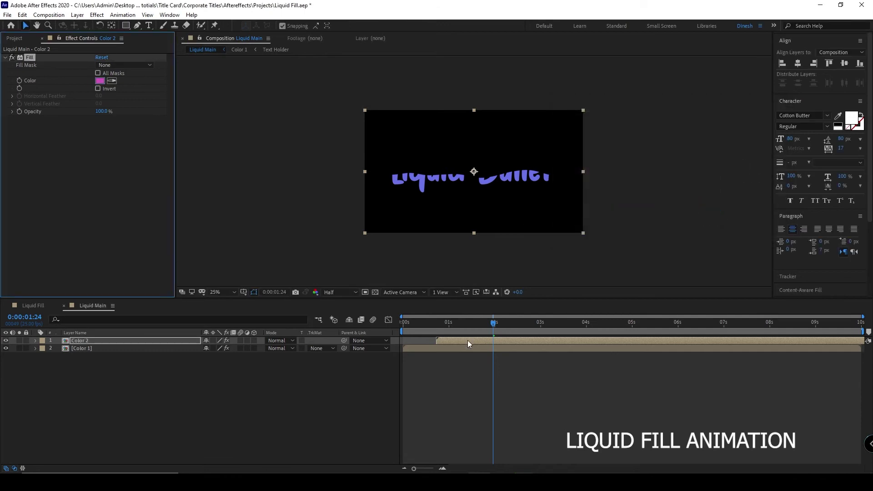
Preview the two-color fill from 0:00:00:00 and park the playhead at 0:00:02:23
drag(494, 323, 428, 329)
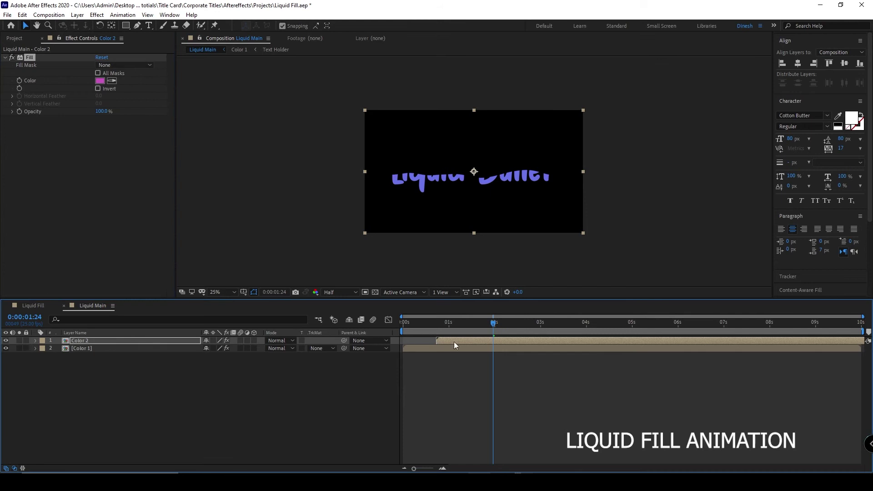
drag(495, 326, 397, 336)
key(space)
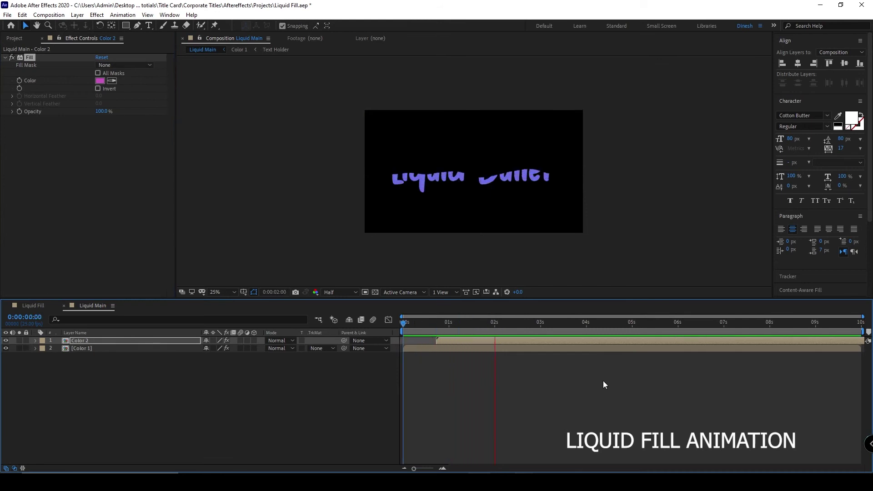
key(space)
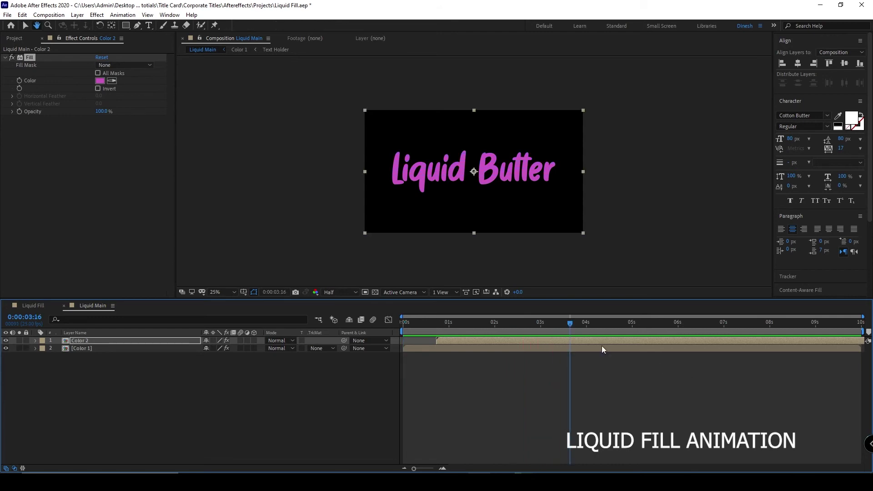
drag(566, 324, 539, 352)
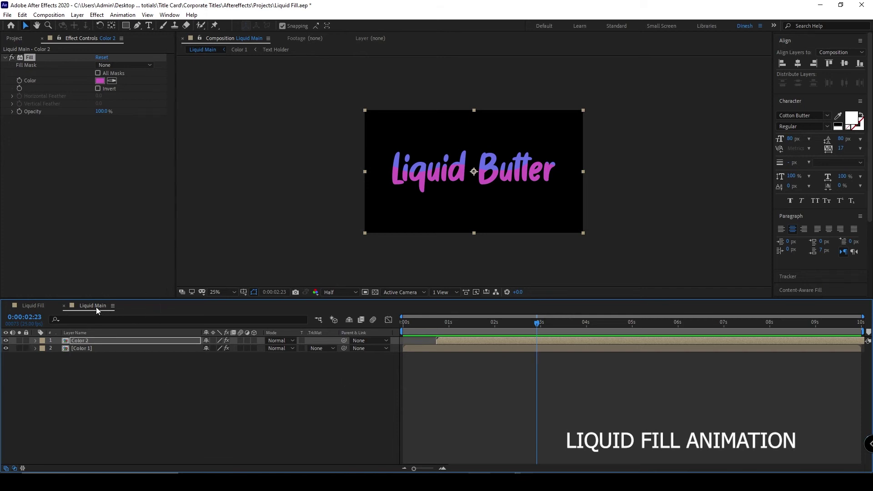
In the Color 1 composition, move Wave 1's second Position keyframe to about 1.6 s and delete the last Position keyframe
double_click(101, 341)
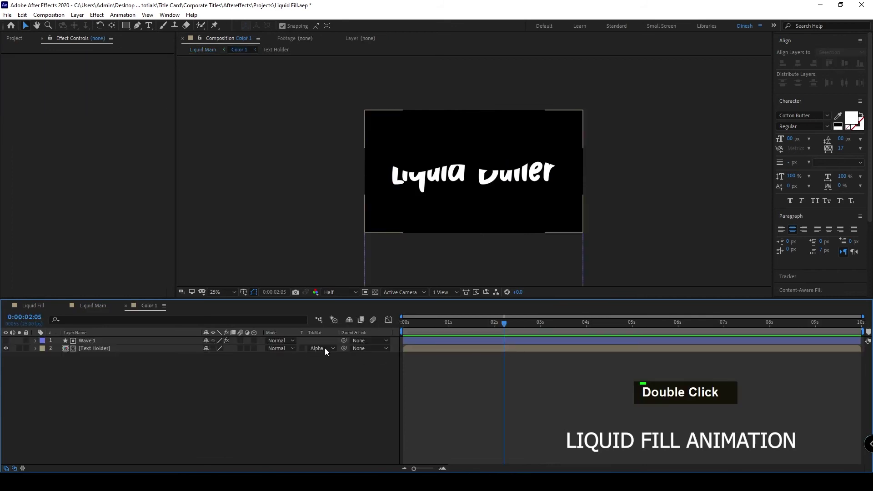
click(176, 341)
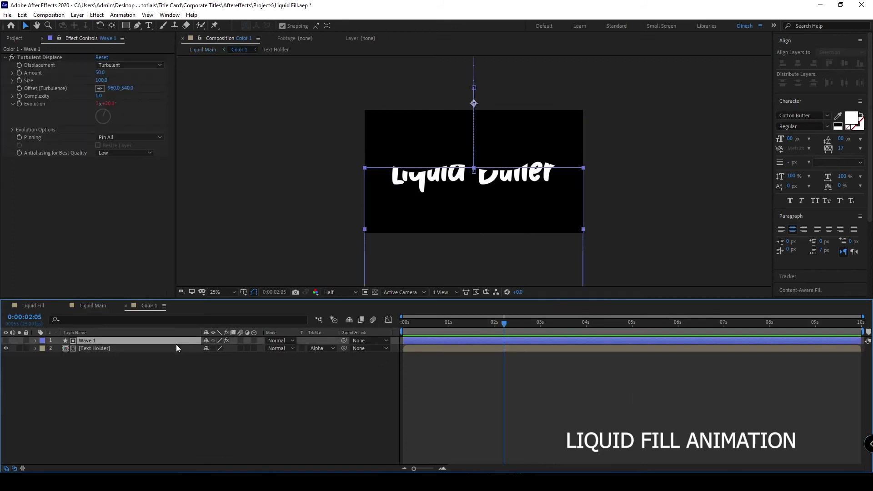
key(u)
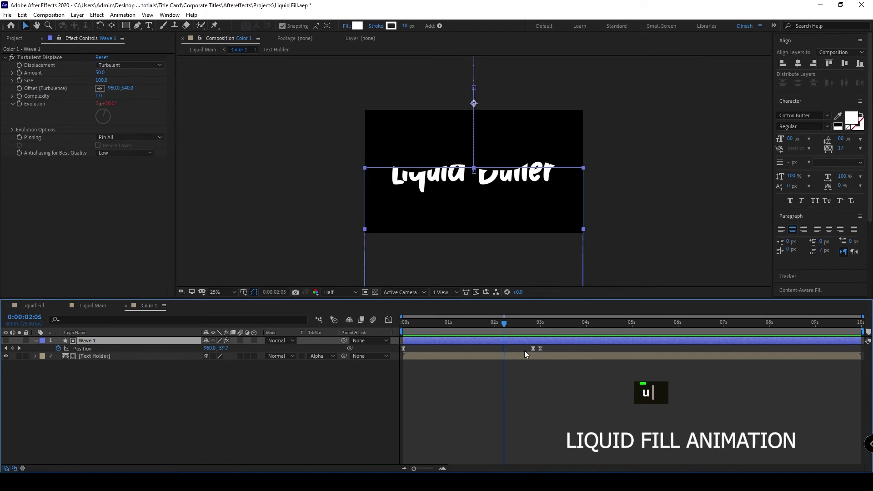
drag(533, 350, 476, 350)
click(540, 348)
key(Delete)
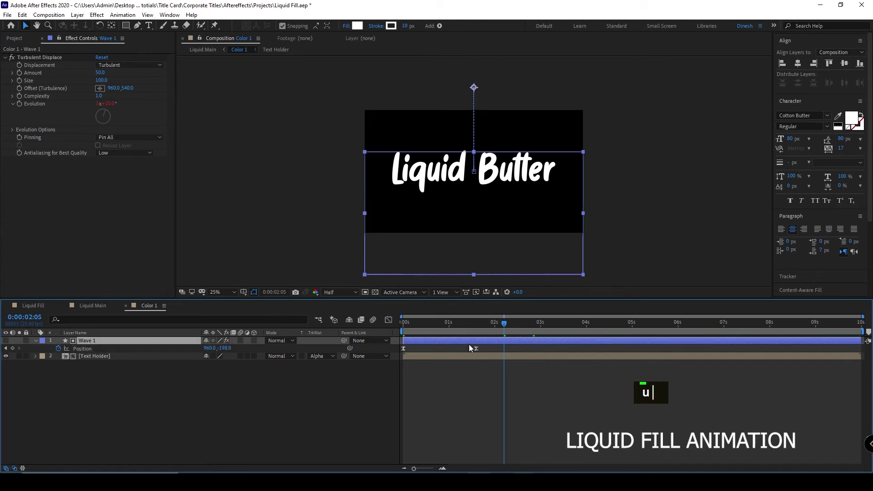
Close the Color 1 composition and preview the faster fill in Liquid Main from 0:00:00:00
click(125, 306)
drag(502, 326, 393, 332)
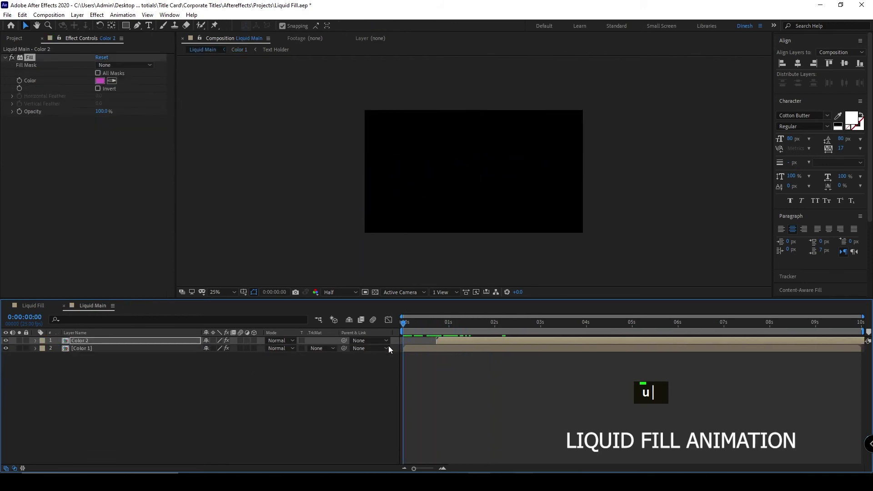
key(space)
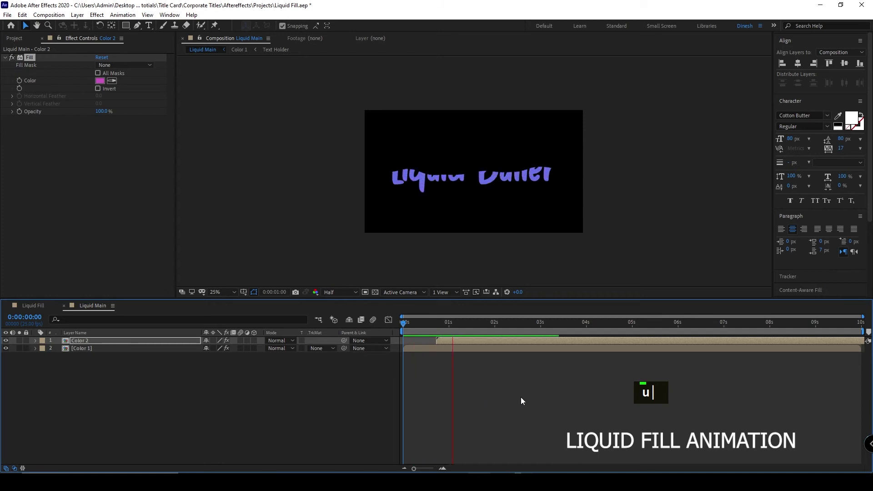
key(space)
Move the Color 2 layer earlier to start at about 0.5 s and preview the fill, parking the playhead at 0:00:01:09
drag(461, 340, 454, 342)
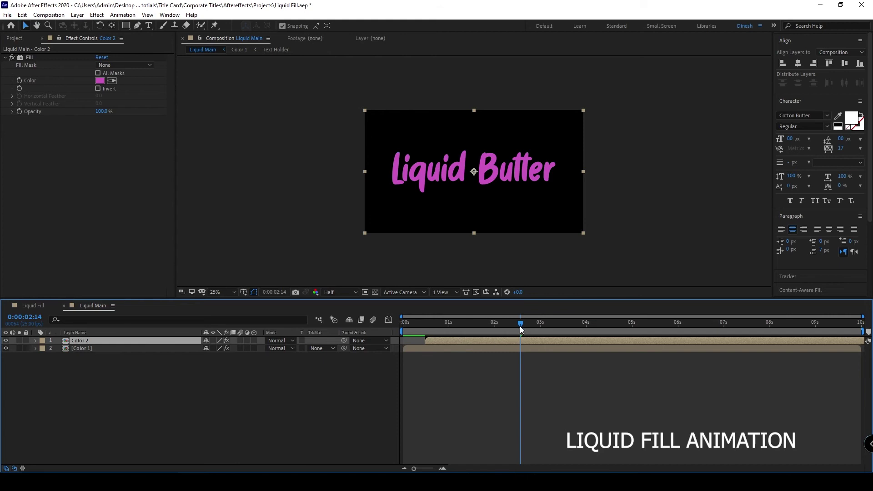
drag(520, 326, 392, 340)
key(space)
key(space)
drag(495, 326, 463, 331)
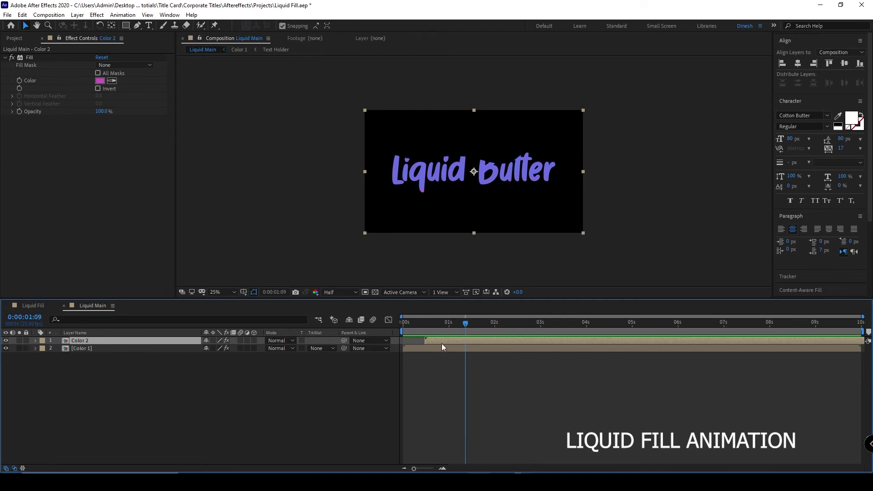
Move the Color 2 layer closer to Color 1, starting at about 0.2 s, and preview from 0:00:00:00
drag(465, 328, 359, 407)
key(space)
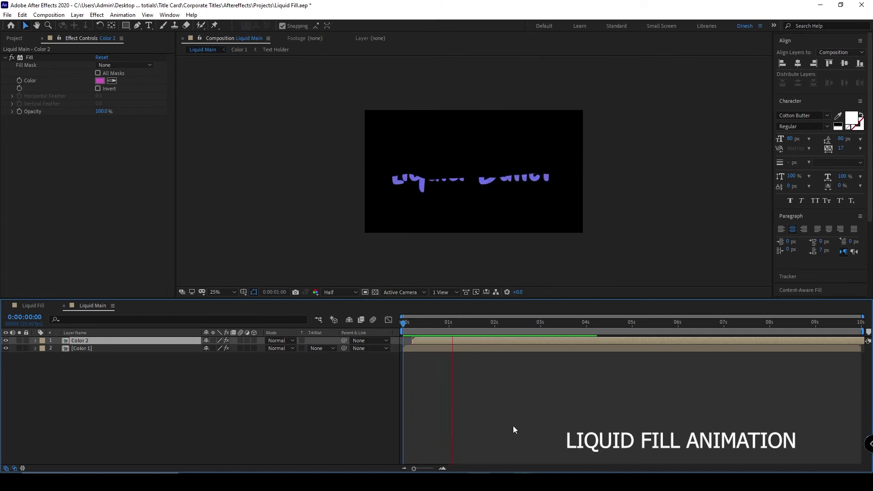
key(space)
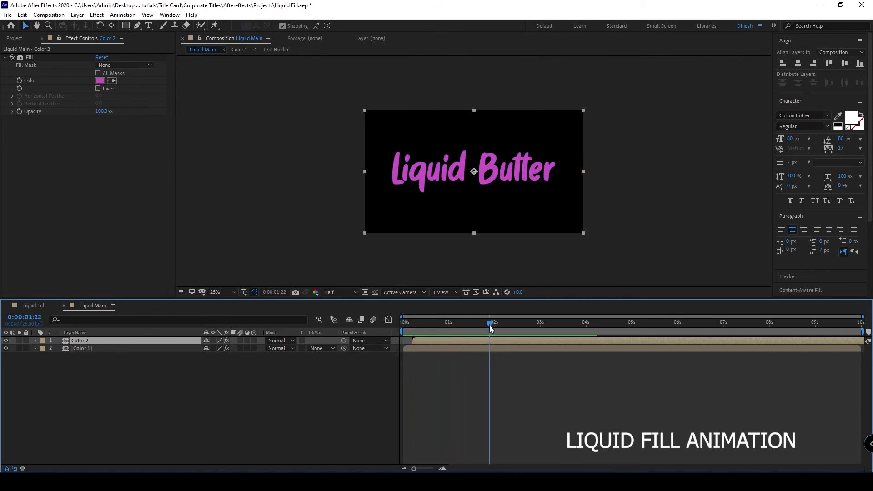
In the Color 1 composition, move Wave 1's last Position keyframe to about 2.8 s and preview the slower fill in Liquid Main
double_click(110, 340)
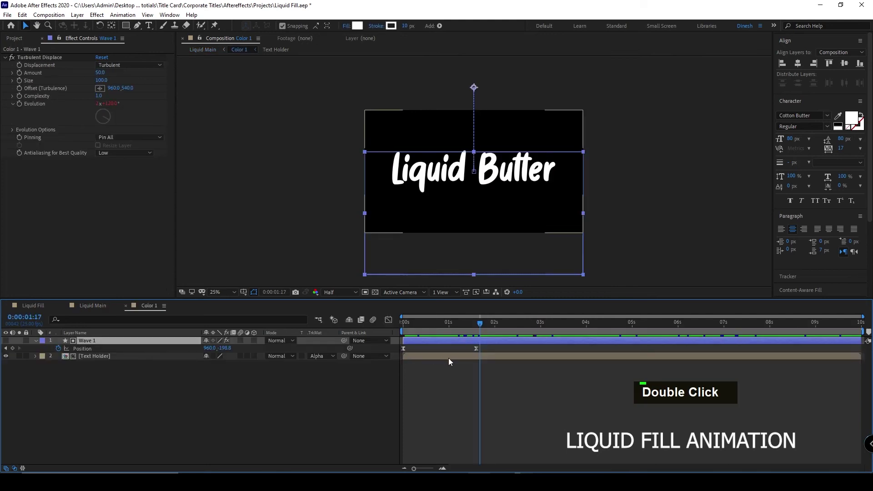
drag(476, 349, 532, 354)
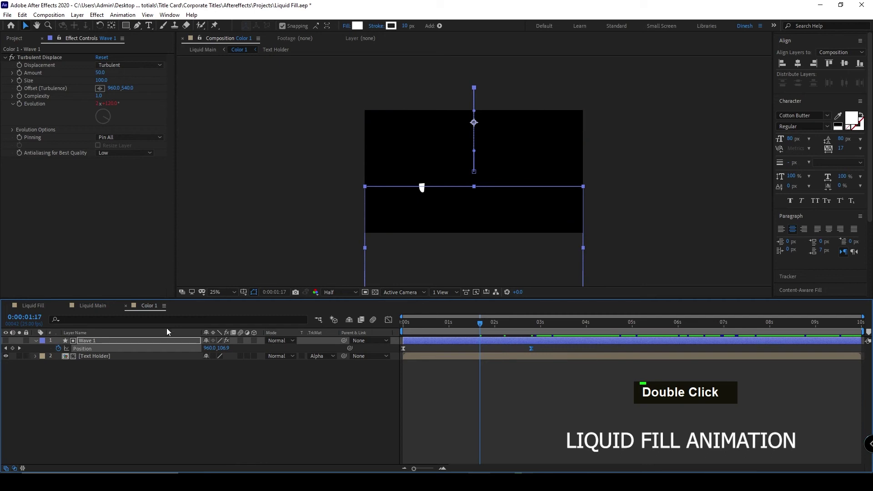
click(127, 307)
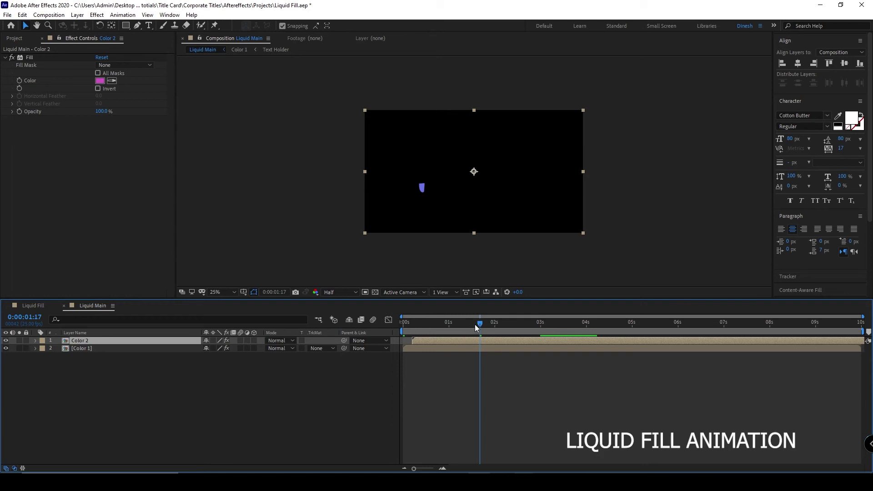
key(Home)
key(space)
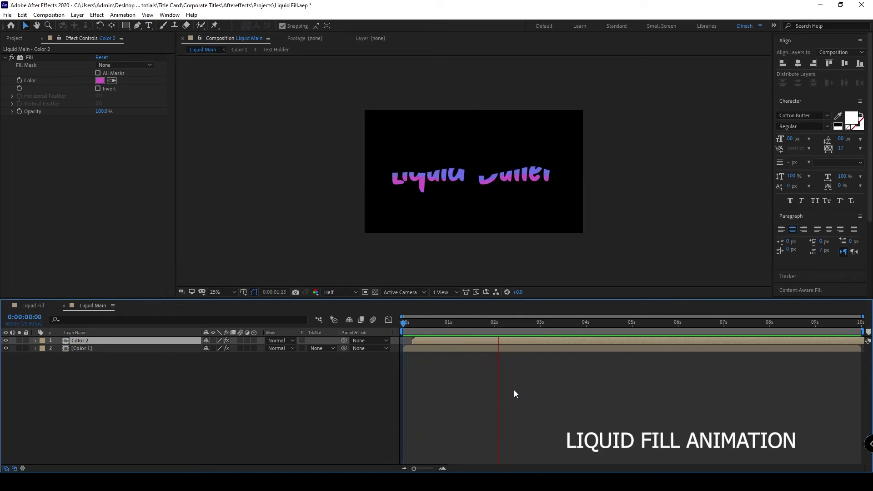
key(space)
Delay the Color 2 layer to start at about 0.5 s and preview the animation from 0:00:00:00
drag(520, 324, 492, 331)
key(Page_Down)
key(Page_Down)
drag(441, 342, 454, 342)
drag(494, 322, 393, 332)
key(space)
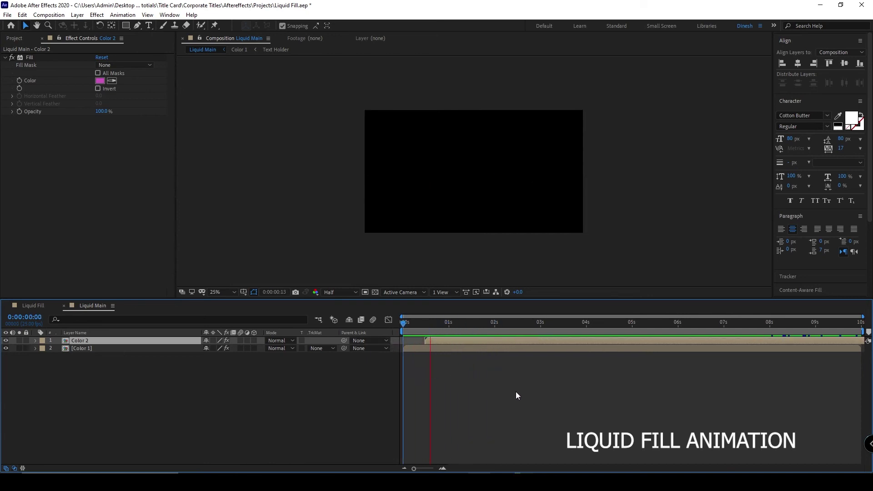
Duplicate the Color 2 layer at 0:00:02:12 and set the copy's Fill color to yellow-green C0CC57
key(space)
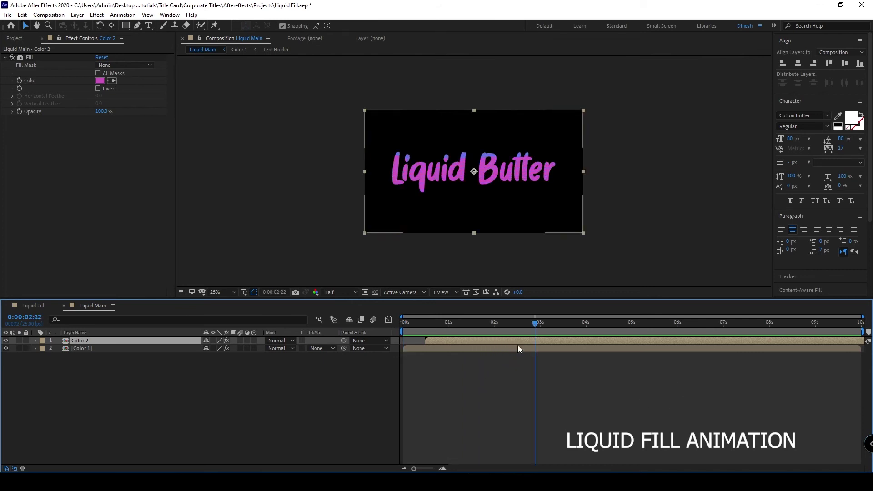
drag(535, 325, 516, 347)
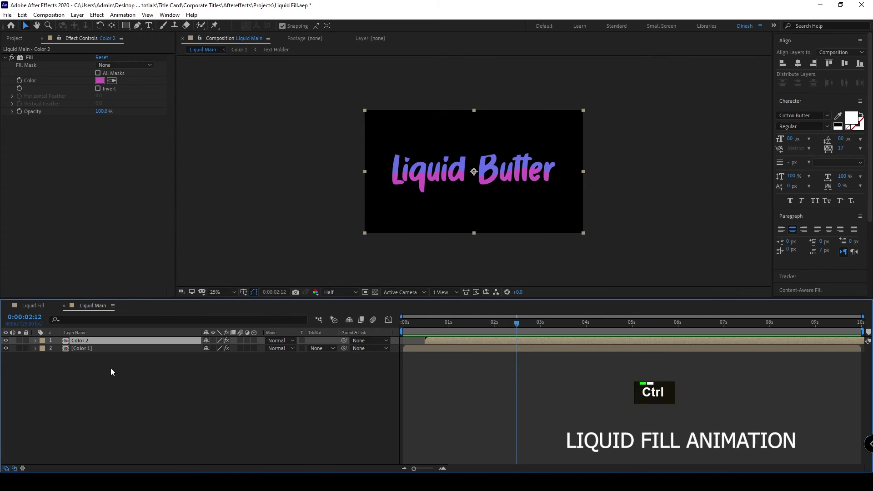
key(ctrl+d)
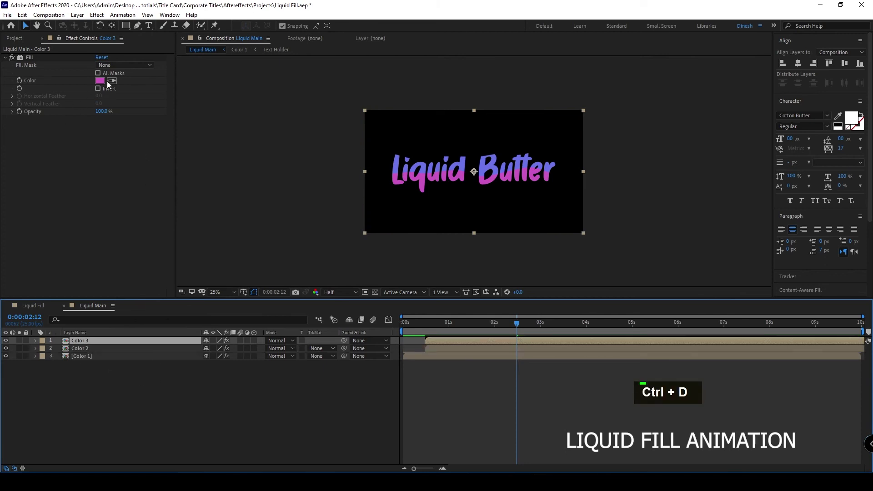
click(100, 80)
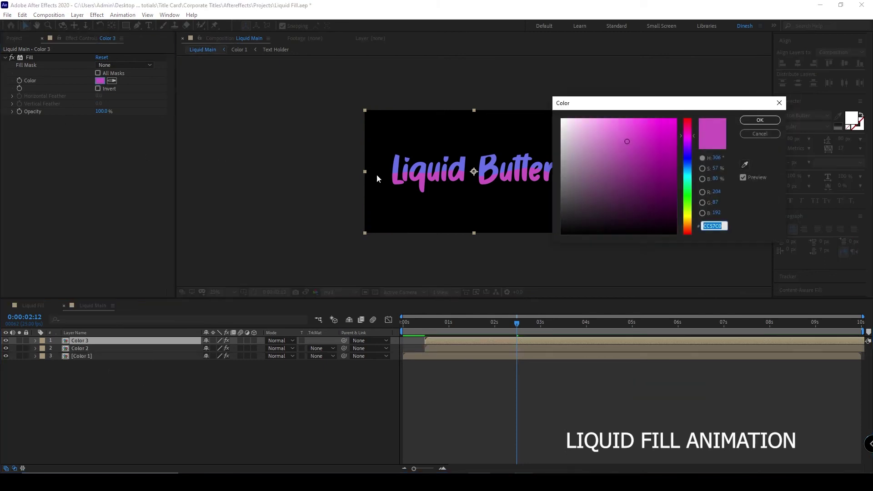
click(693, 217)
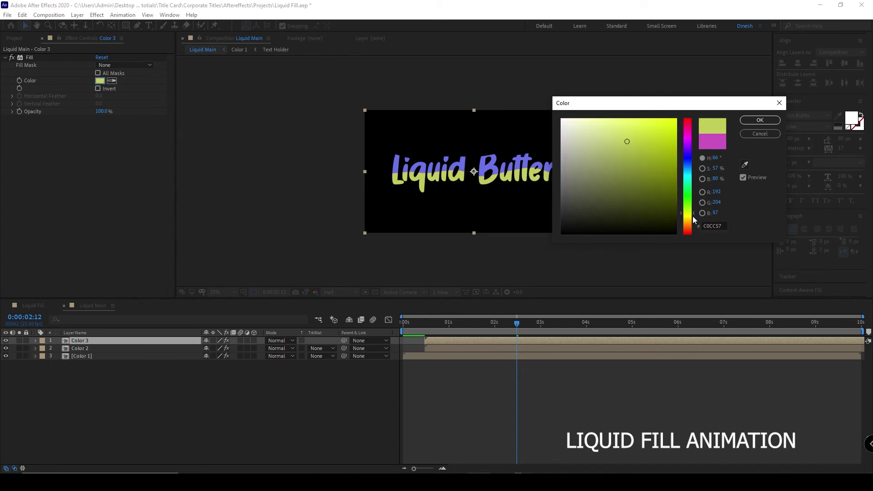
click(775, 120)
Delay the Color 3 layer to start at about 0.9 s and preview the fill from 0:00:00:00
mouse_move(461, 339)
mouse_down()
mouse_move(486, 339)
mouse_move(476, 341)
mouse_up()
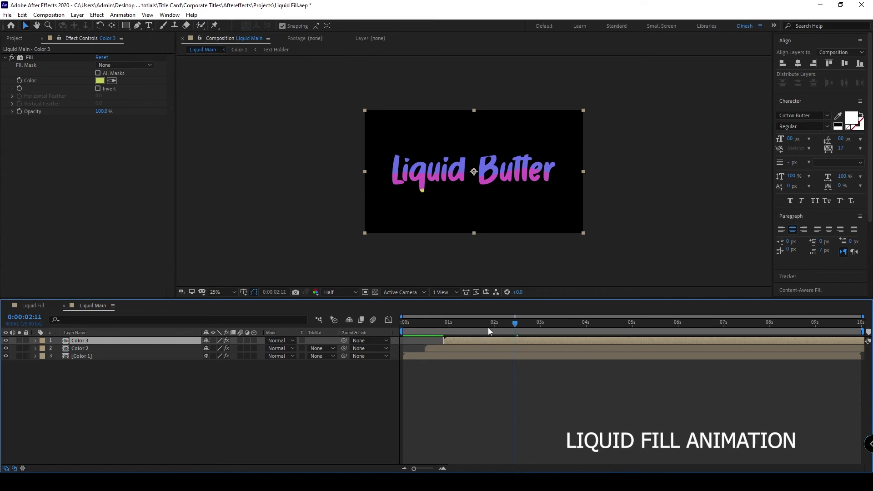
key(space)
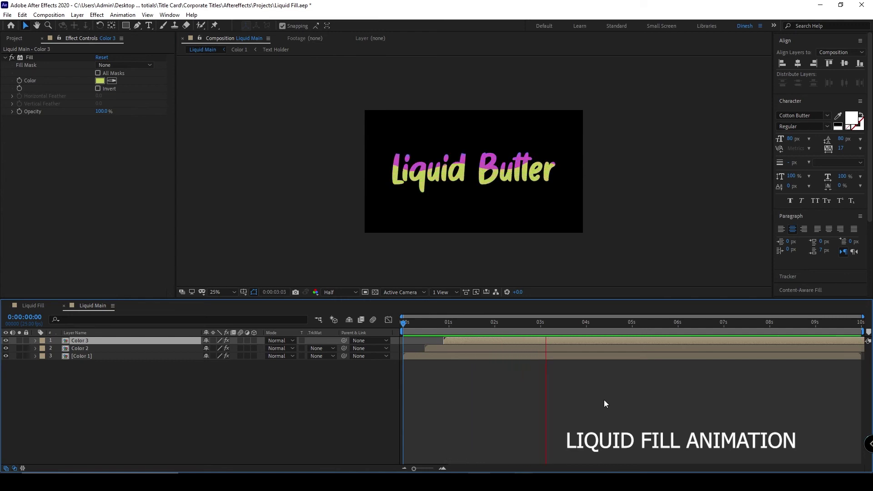
key(space)
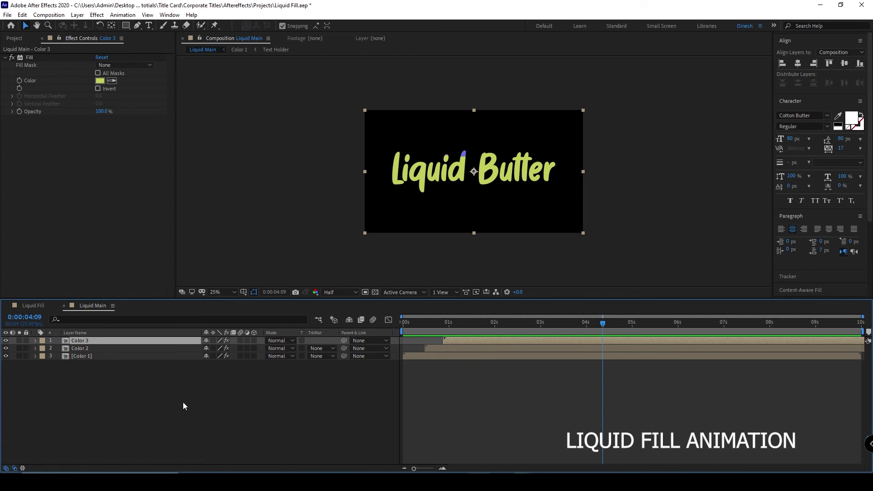
Duplicate the Color 3 layer, start the copy at about 1.3 s, and return the playhead to 0:00:00:00
key(ctrl+d)
drag(472, 340, 490, 340)
drag(602, 324, 394, 342)
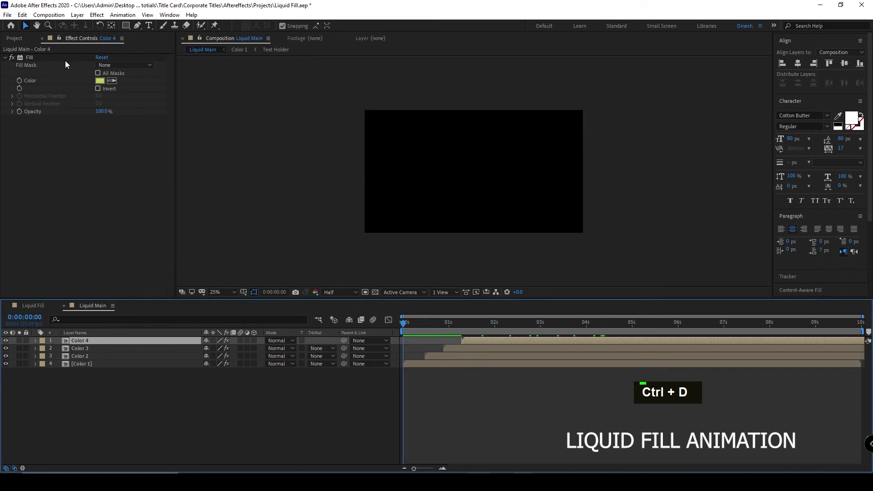
Set the Color 4 layer's Fill color to bright magenta FA42EB, preview the animation, and return to 0:00:00:00
click(98, 83)
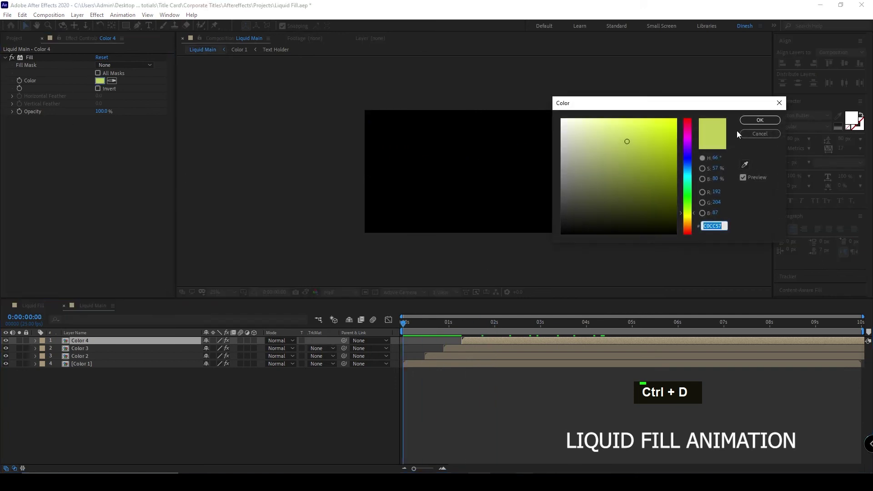
click(688, 136)
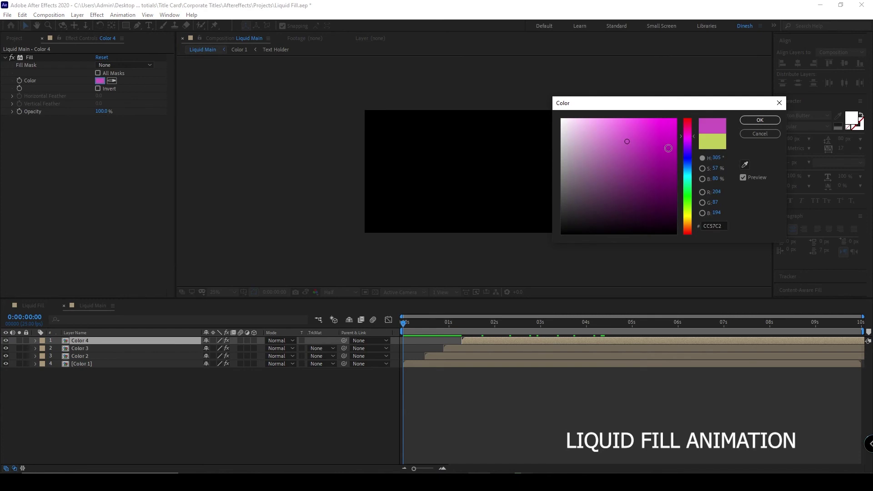
drag(631, 140, 648, 120)
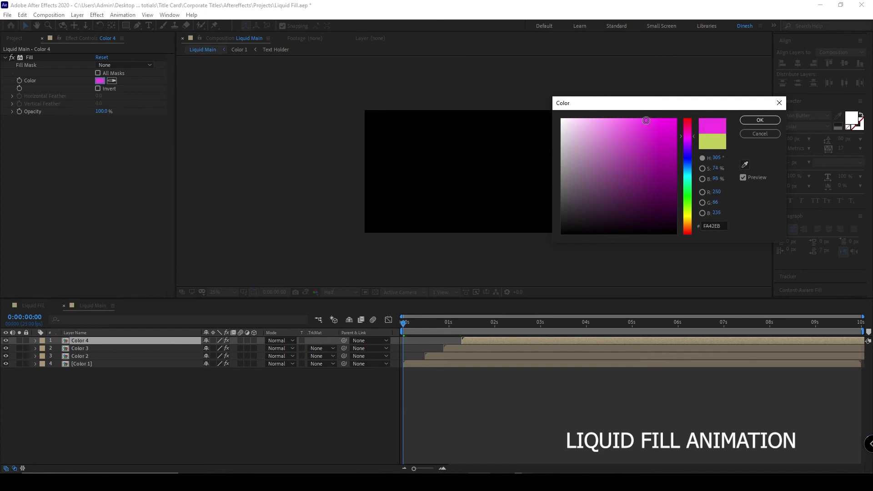
click(757, 122)
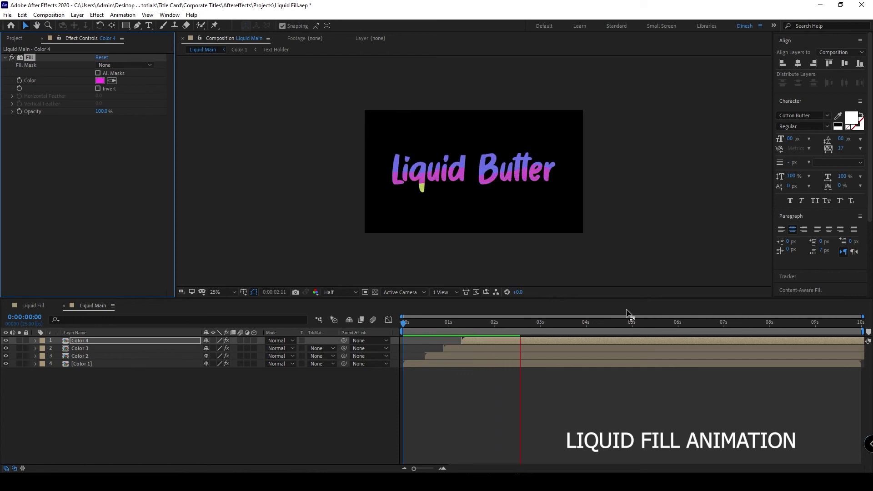
key(space)
drag(604, 324, 323, 372)
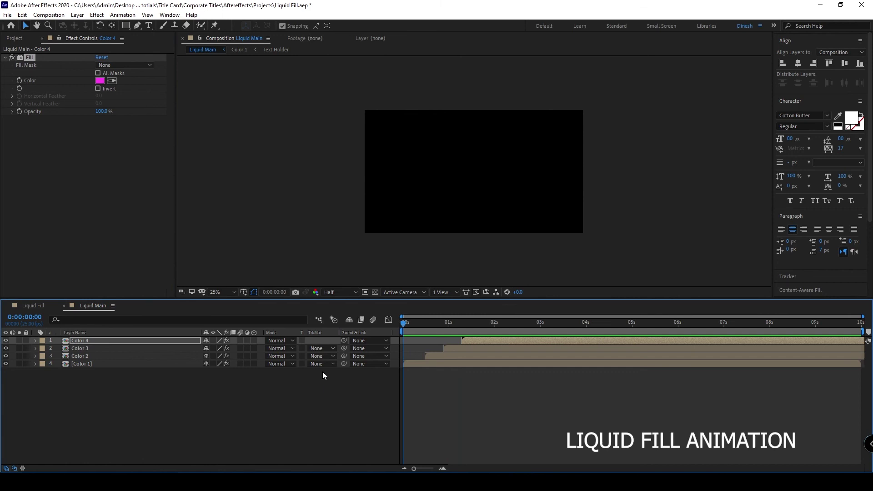
Look at the Liquid Fill example composition for its layer setup and background, and return to Liquid Main
click(48, 432)
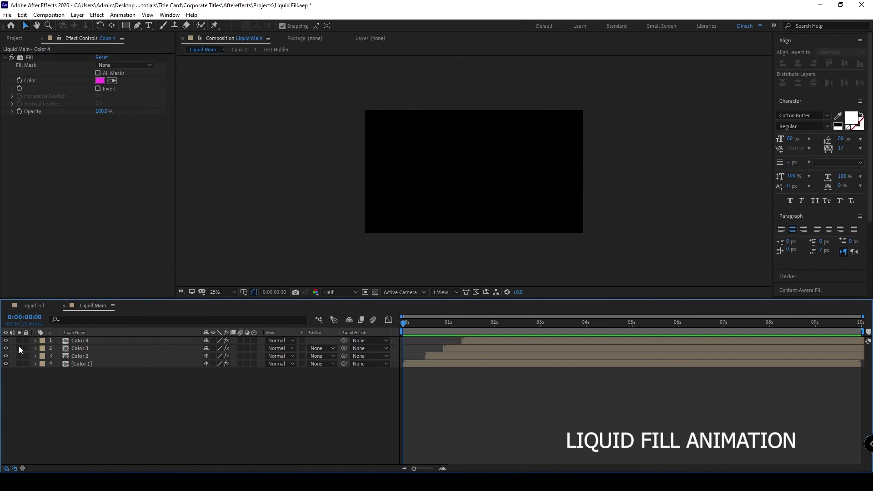
click(34, 305)
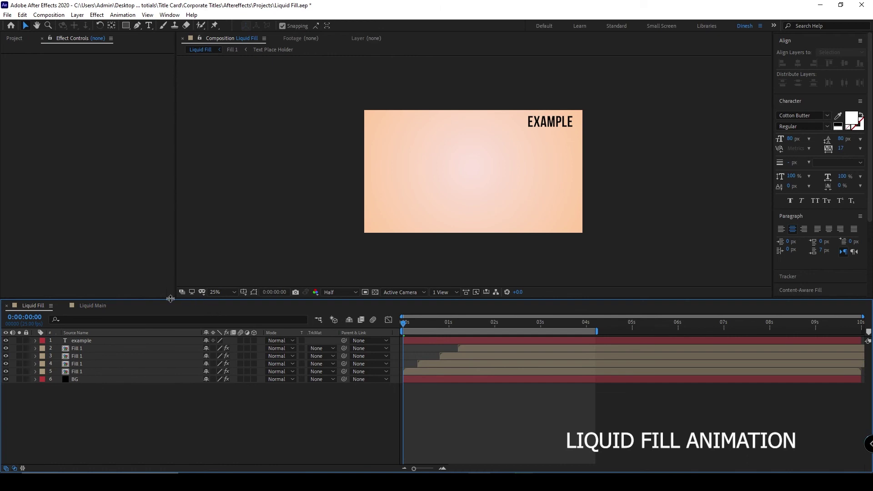
click(99, 307)
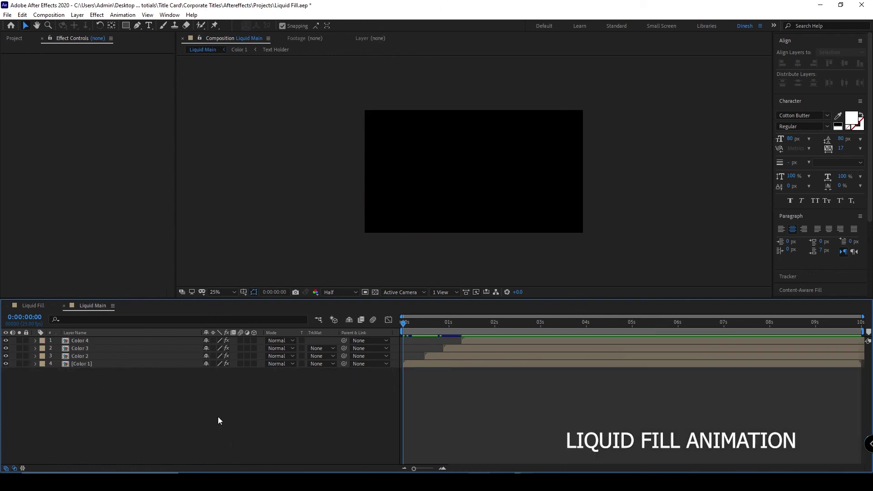
Create a 1920 × 1080 px black solid named BG Liquid and place it below the Color 1 layer
key(ctrl+y)
text(BG)
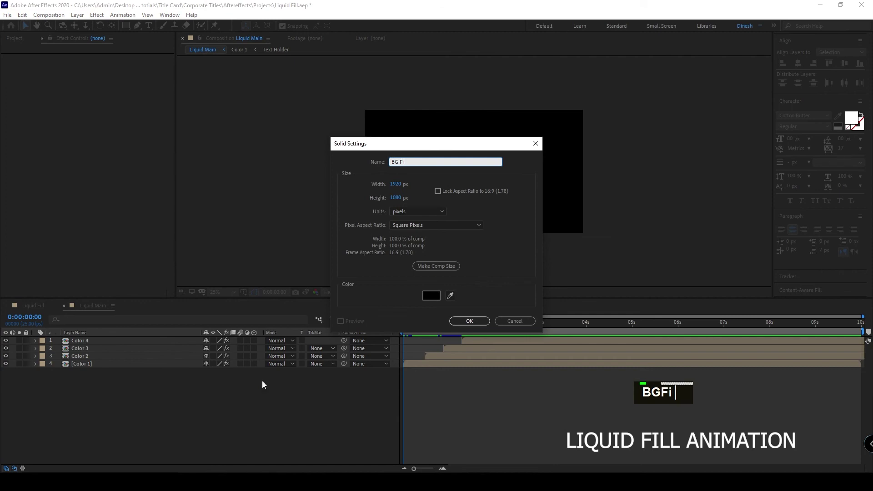
text( Liquid)
key(Return)
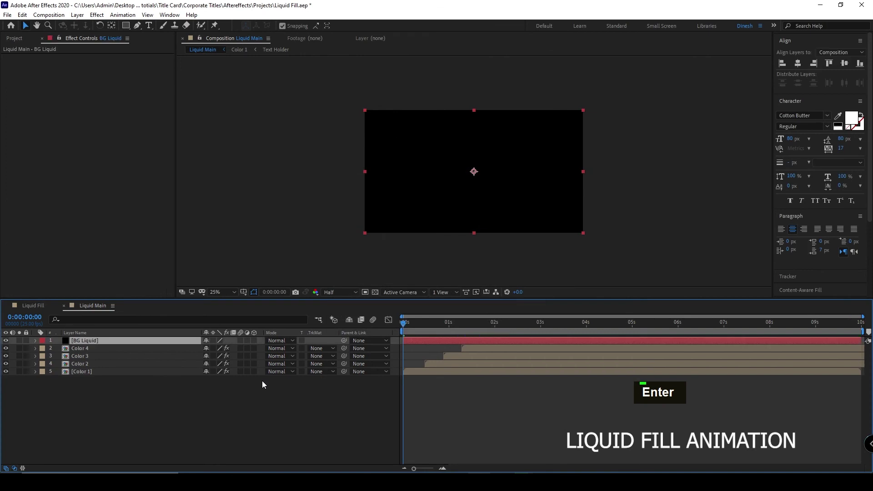
drag(102, 340, 193, 407)
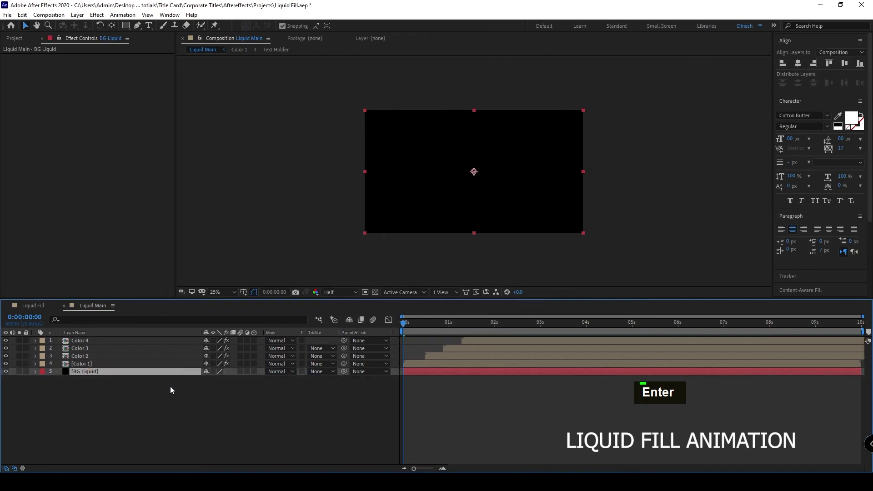
Apply the Gradient Ramp effect to the BG Liquid layer and park the playhead at 0:00:02:12
key(ctrl+space)
text(ramp)
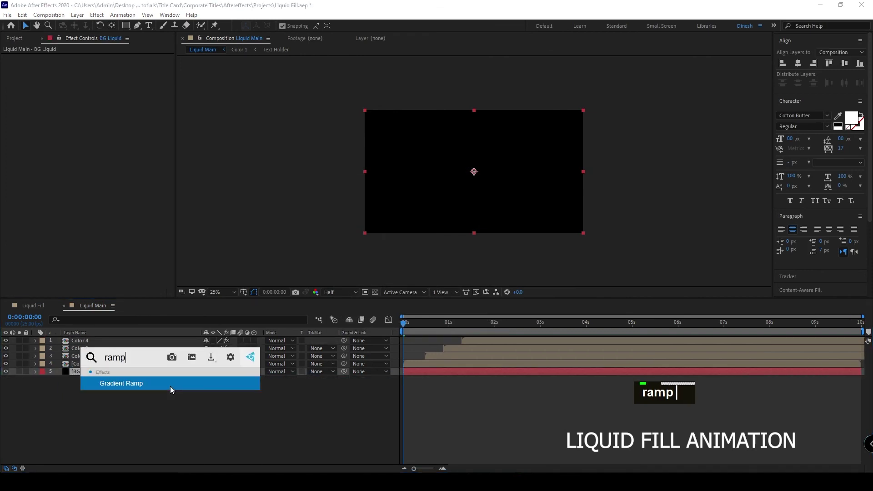
key(Return)
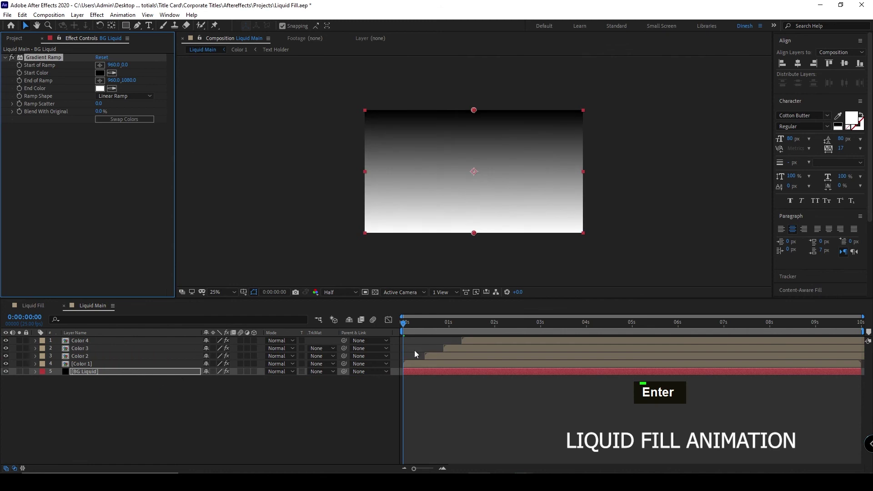
drag(403, 323, 516, 339)
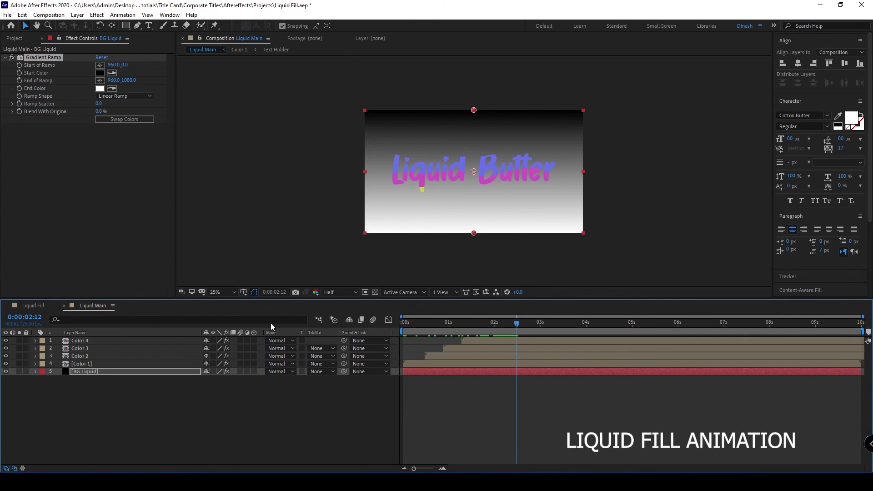
Make the background gradient a Radial Ramp starting at about 932, 540 and ending at about 2256, 1240
click(144, 95)
click(132, 115)
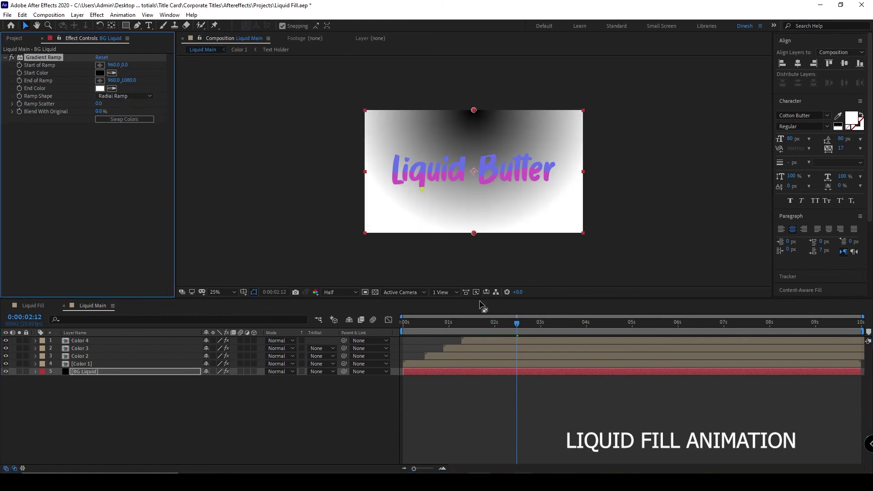
drag(474, 111, 470, 172)
drag(473, 234, 621, 251)
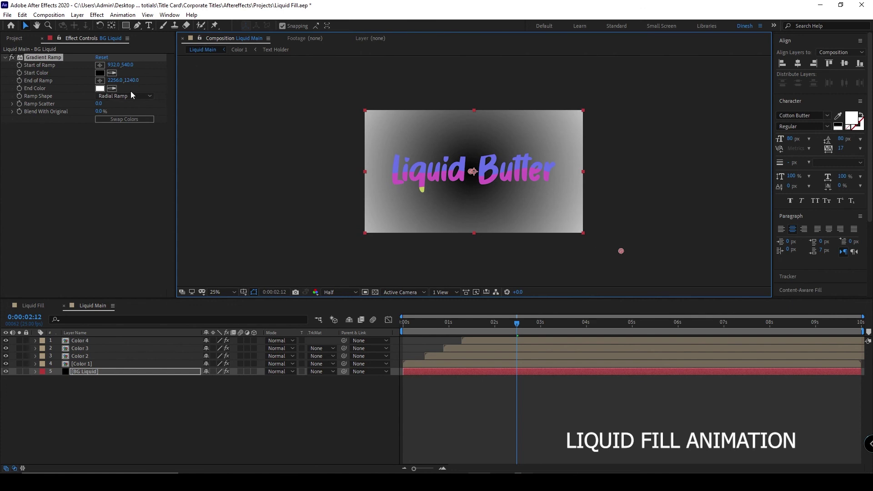
Swap the gradient's colors and sample the blue of the Liquid Butter lettering as its Start Color
click(124, 119)
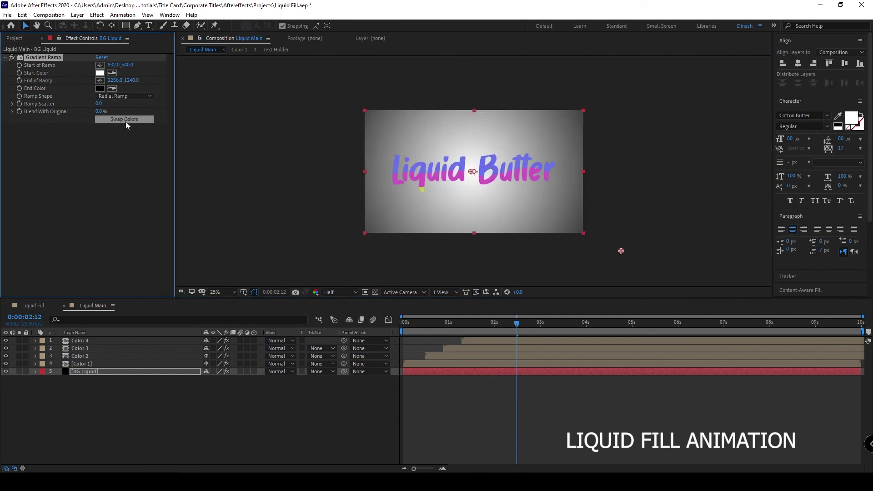
click(111, 74)
click(463, 162)
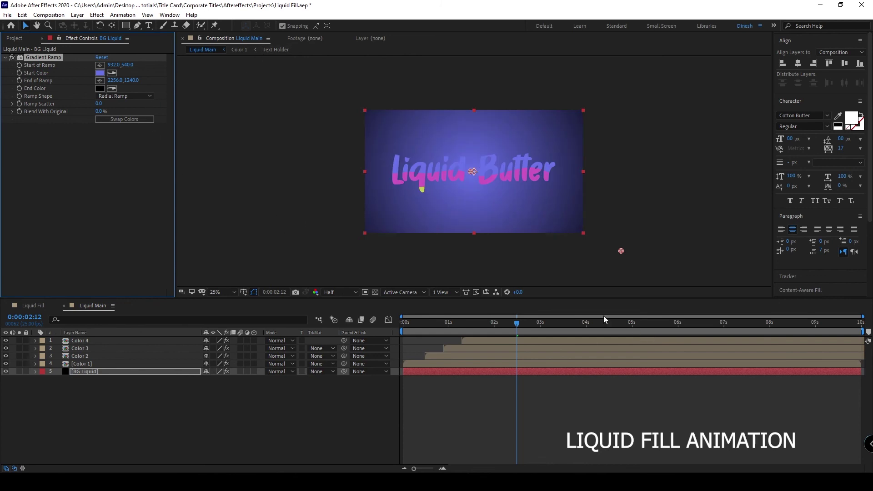
Preview the liquid fill over the new background from 0:00:00:00 and return the playhead to the start
click(396, 346)
key(Home)
key(space)
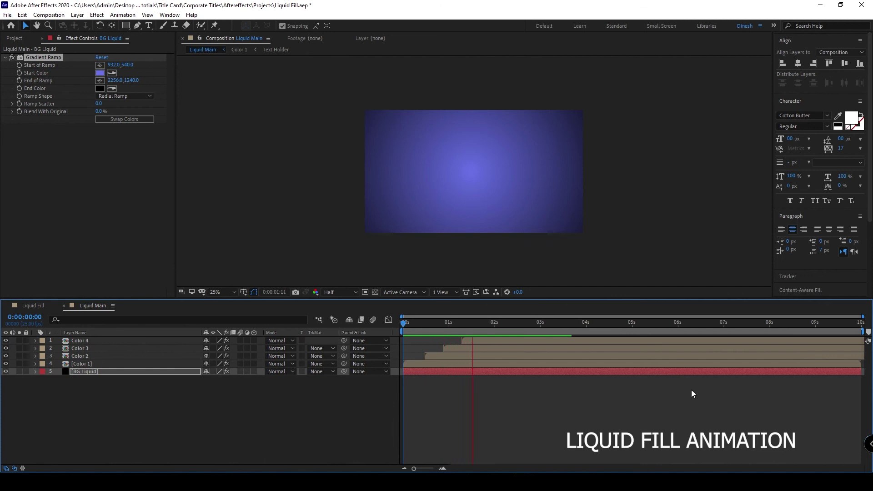
key(space)
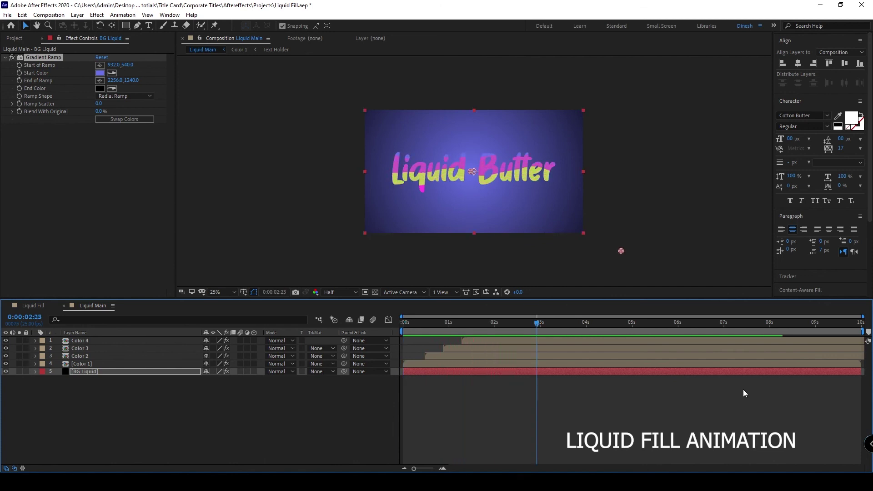
key(space)
key(space)
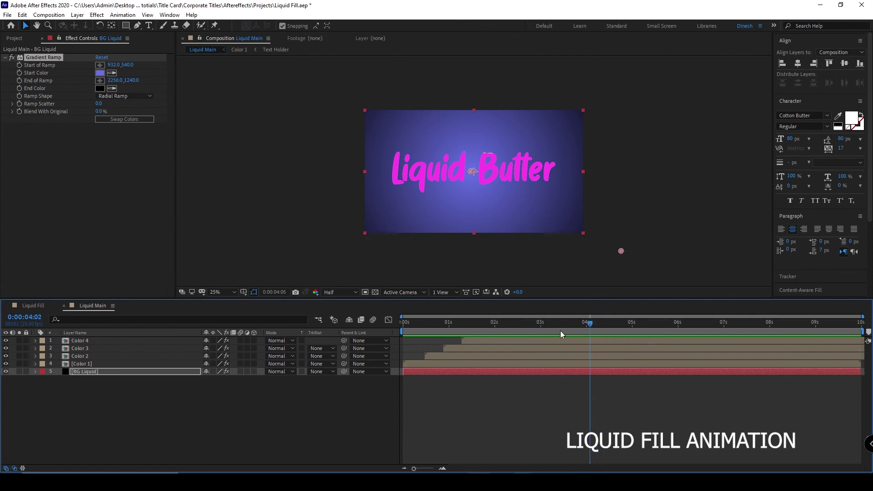
key(Home)
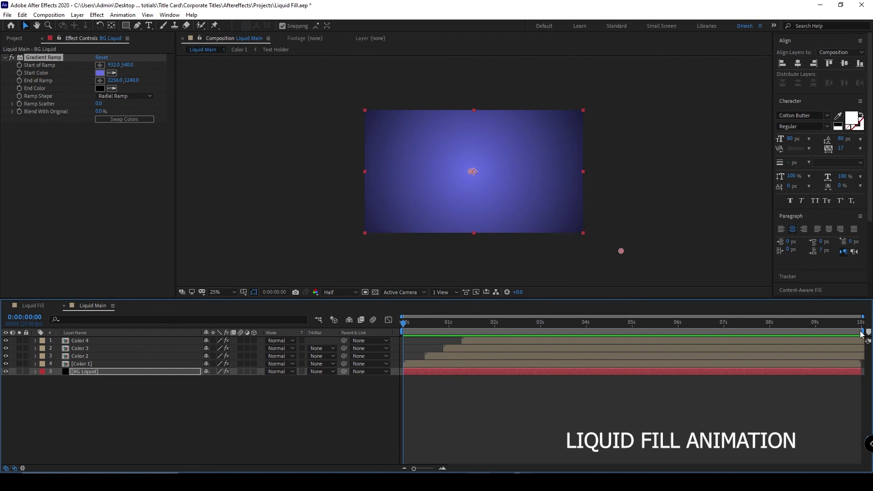
Trim the work area to run from about 0.3 s to 3.3 s and preview the animation
drag(863, 332, 557, 332)
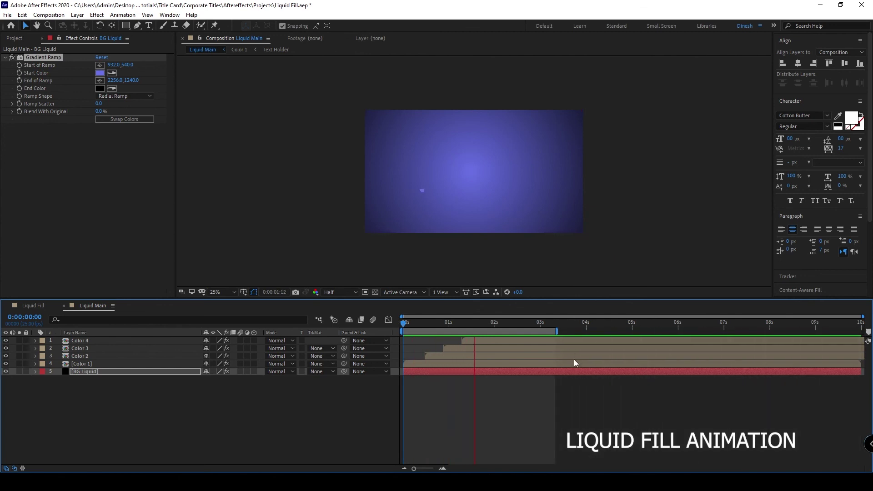
key(space)
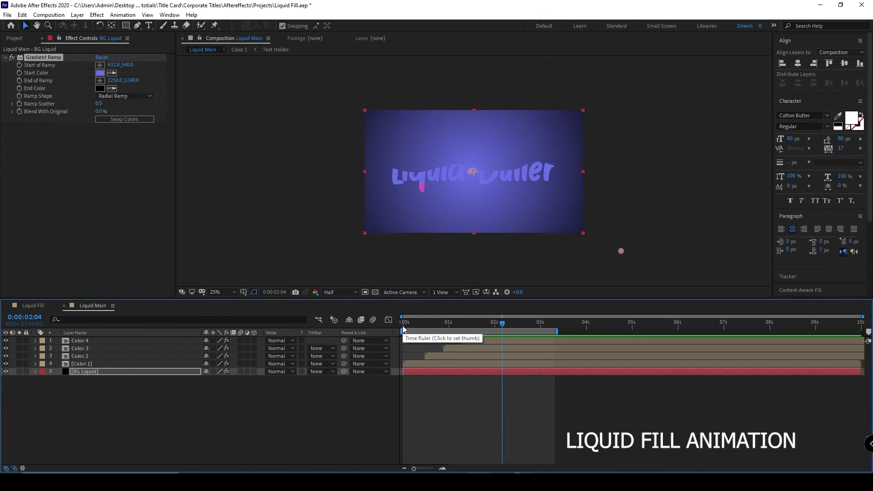
mouse_move(402, 332)
mouse_down()
mouse_move(435, 333)
mouse_move(412, 341)
mouse_up()
drag(502, 326, 477, 333)
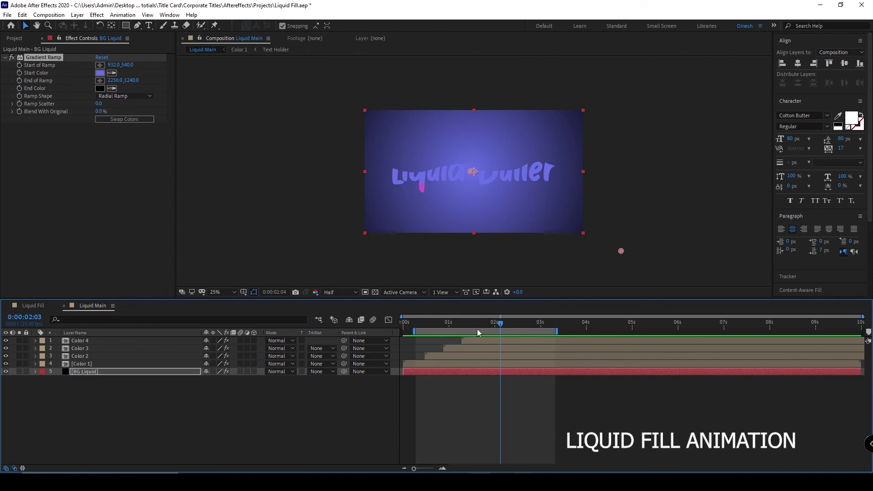
key(space)
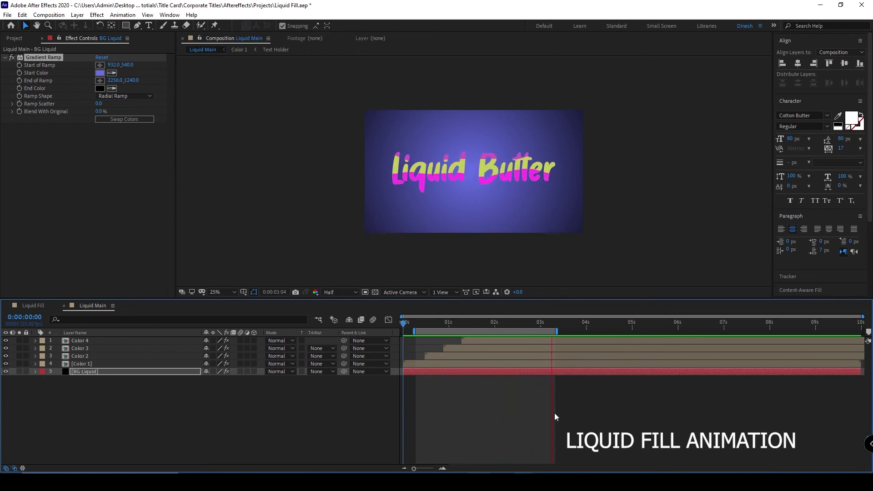
key(space)
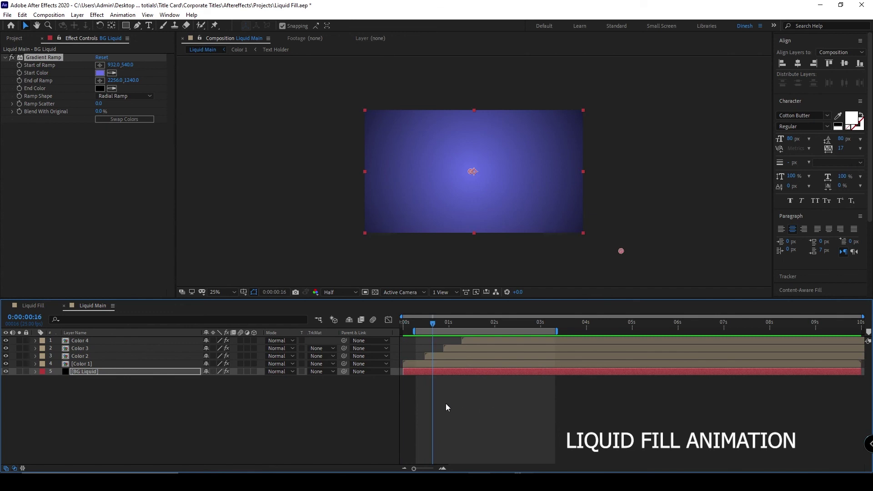
Deselect the background layer, extend the work area's end to about 4.1 s, and preview the fill
click(331, 409)
key(Page_Up)
key(Page_Up)
key(Page_Up)
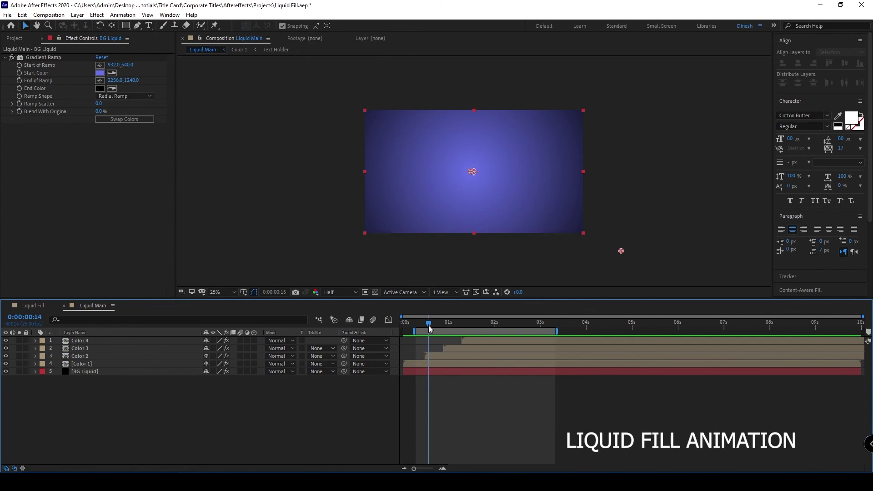
key(space)
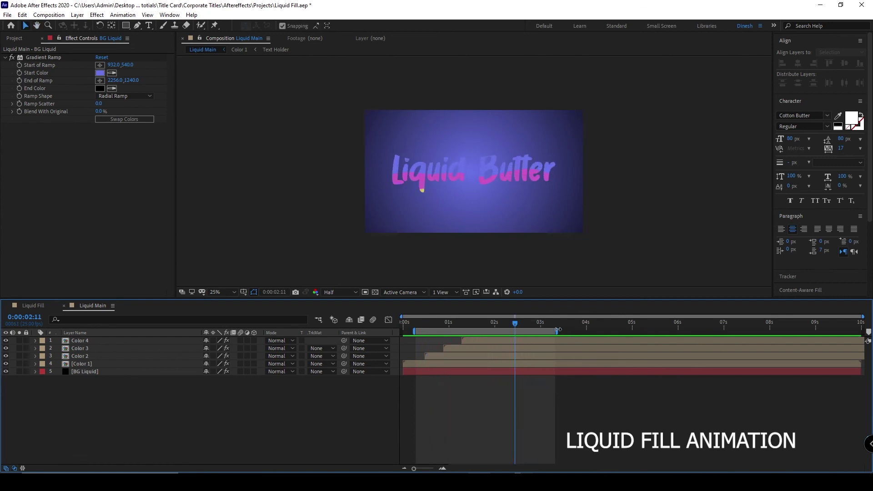
drag(558, 333, 593, 332)
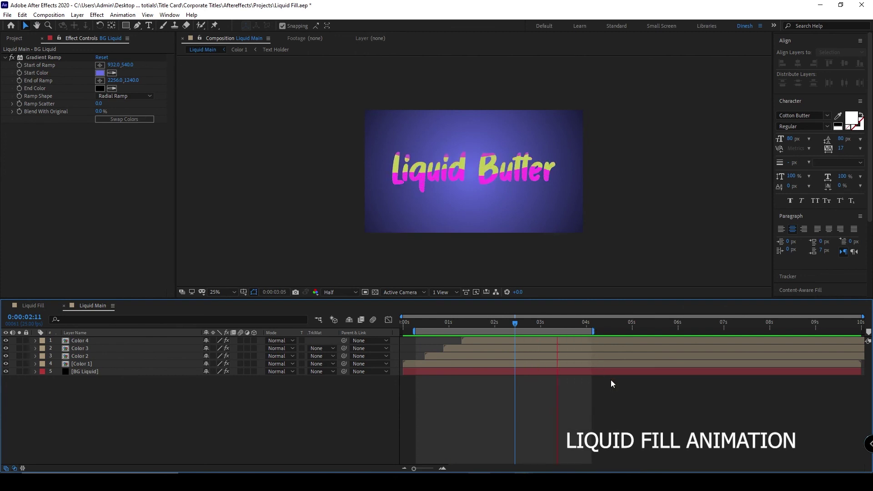